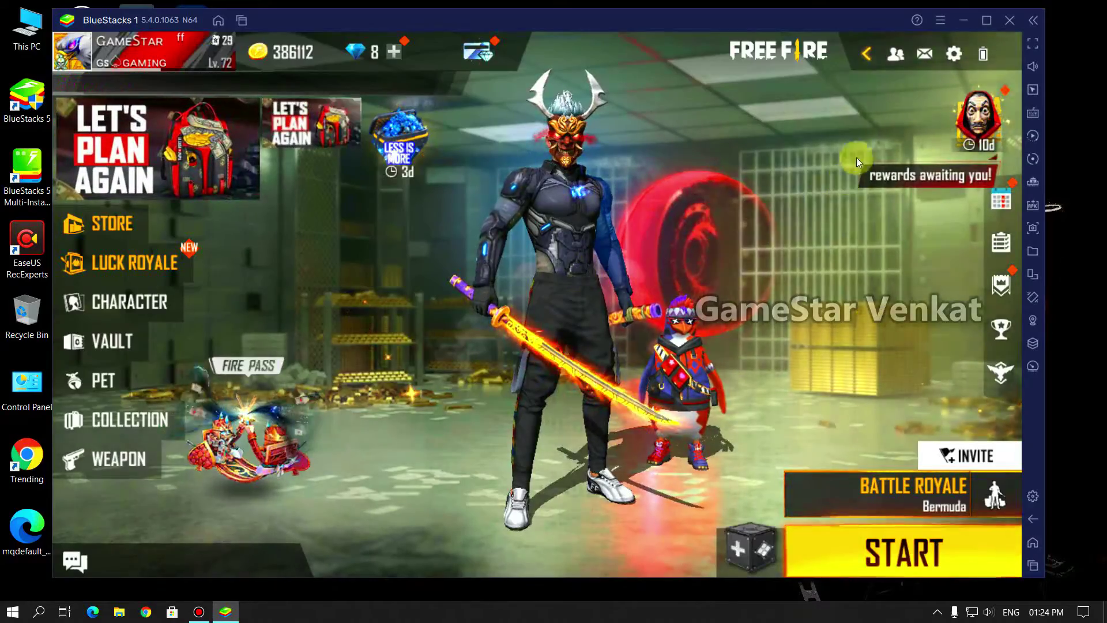
Browse Free Fire's settings tabs: sensitivity, controls, auto pickup, display, sound and notifications
left_click(954, 55)
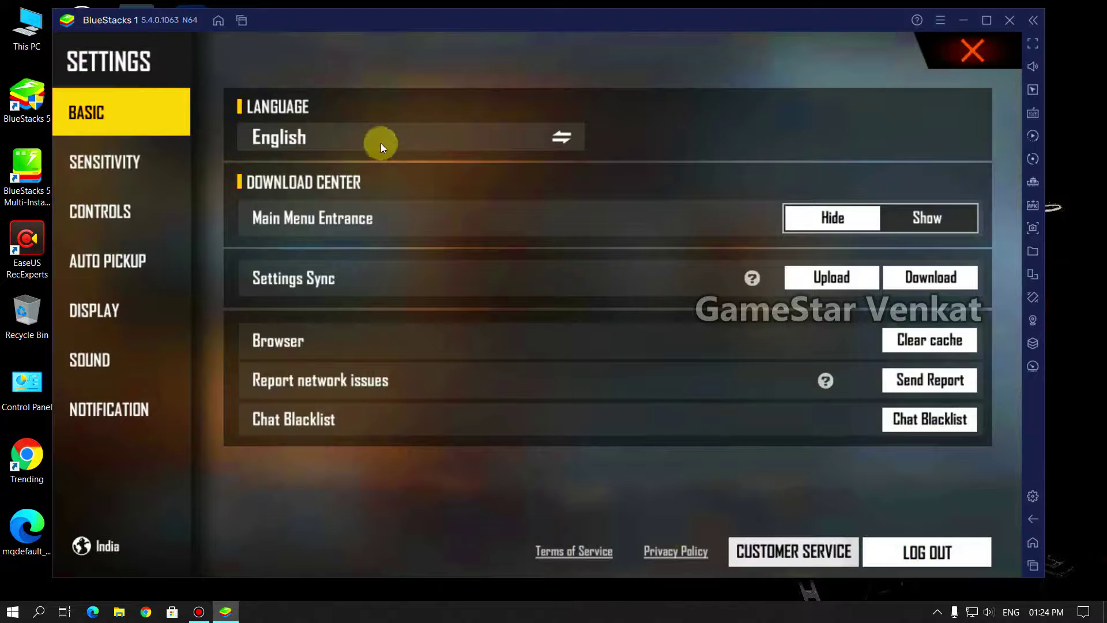
left_click(130, 157)
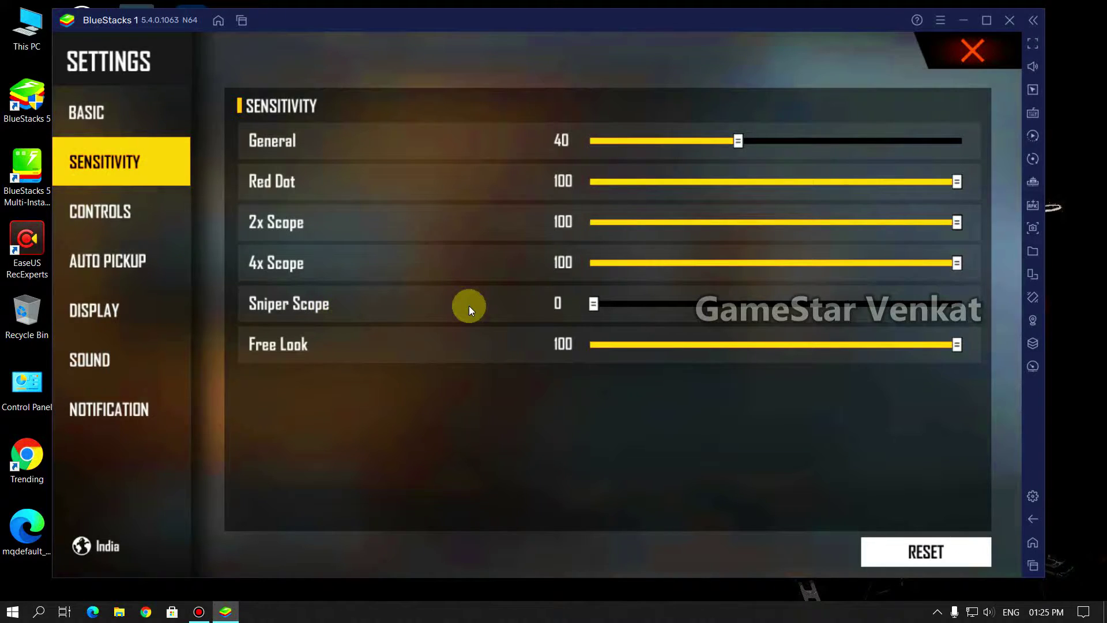
left_click(135, 211)
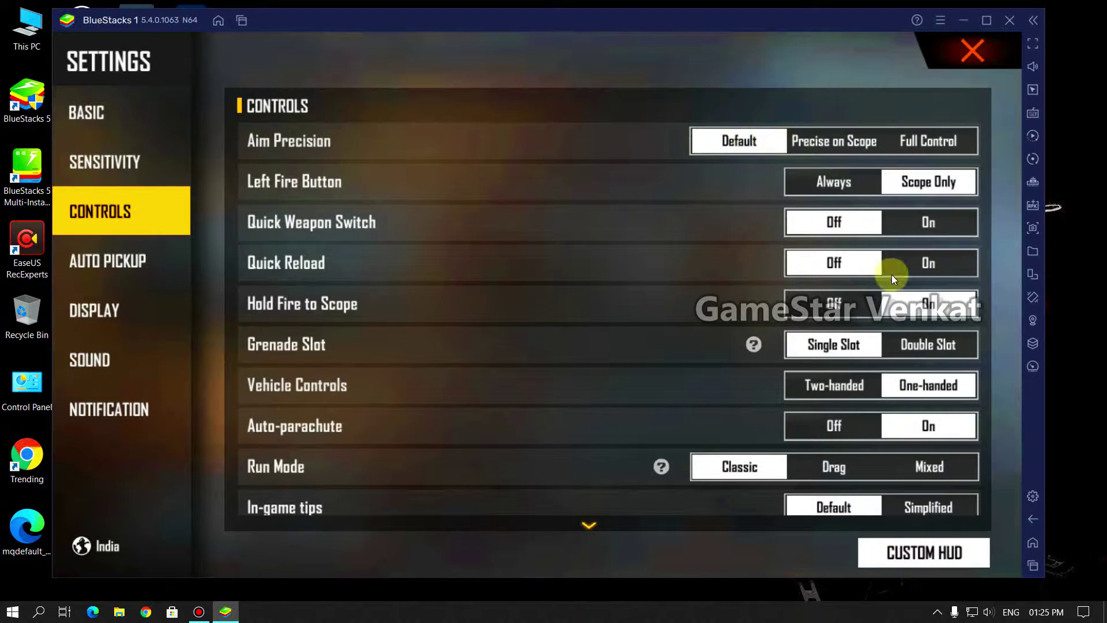
left_click(115, 261)
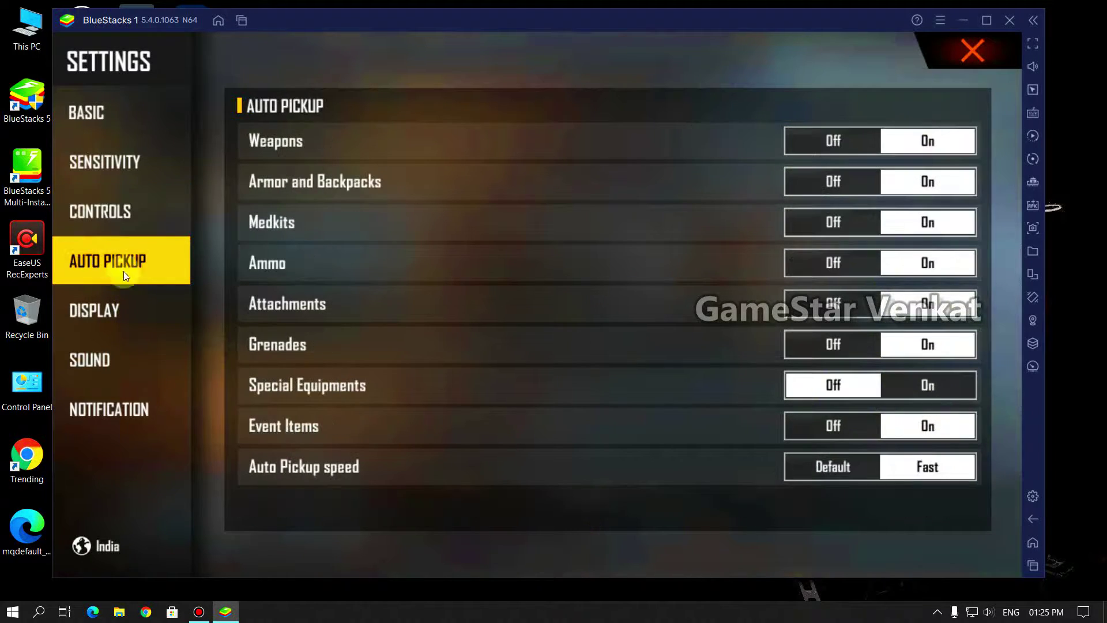
left_click(95, 305)
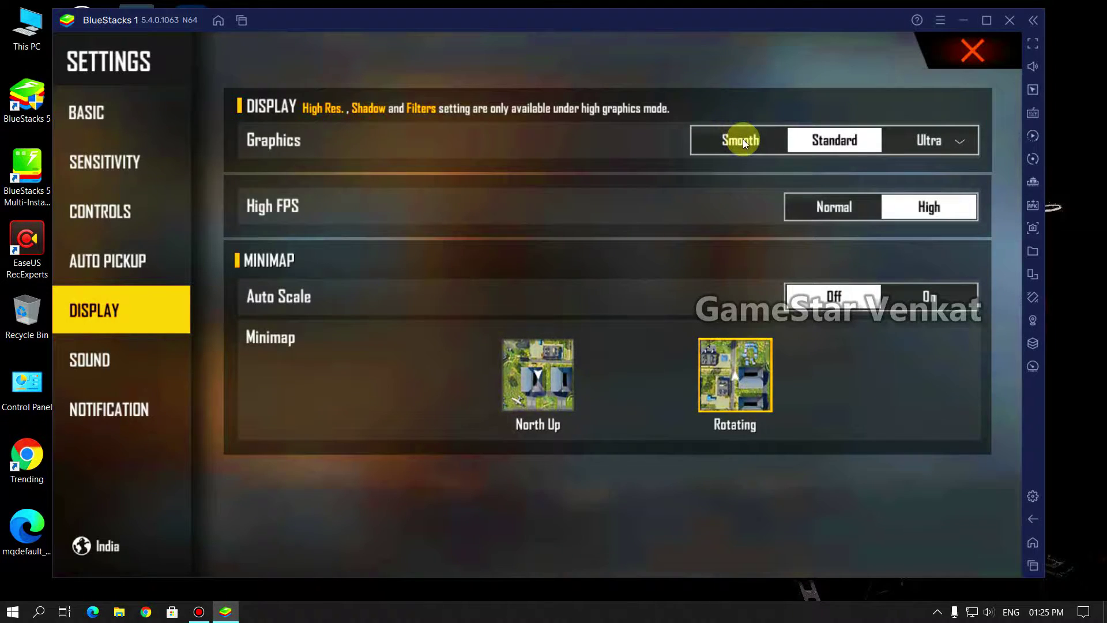
left_click(137, 374)
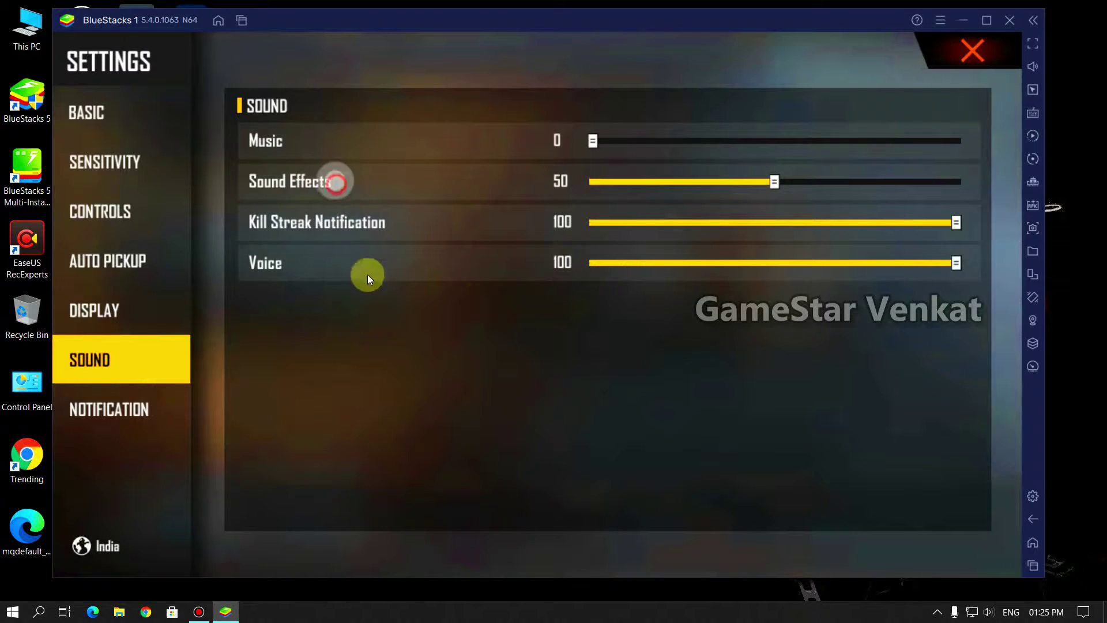
left_click(113, 413)
left_click(82, 351)
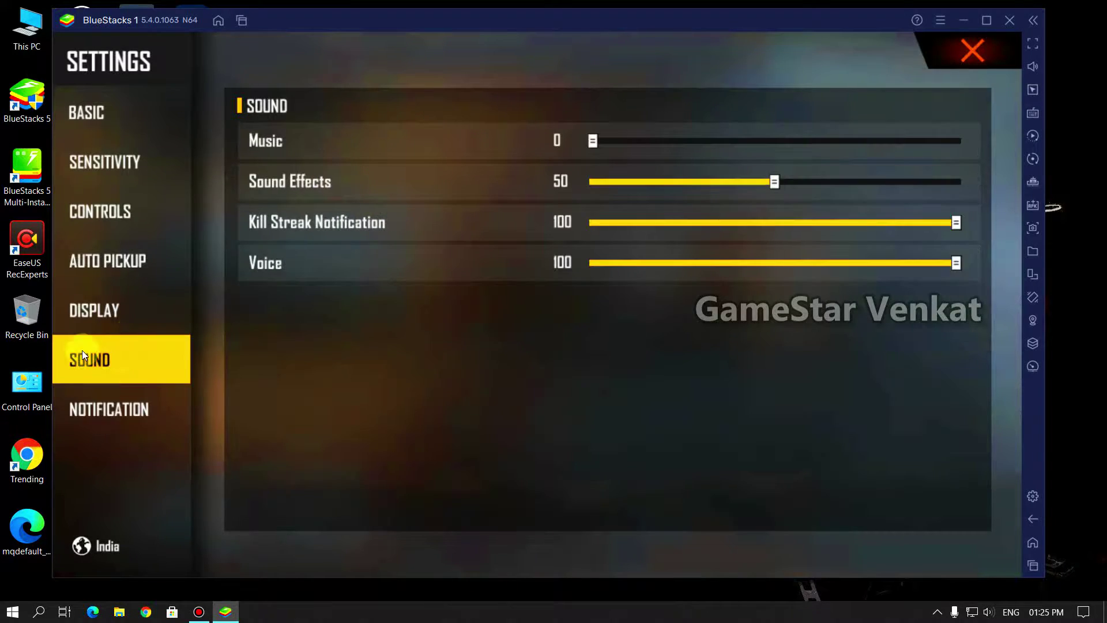
Set Kill Streak Notification volume to 56, then enter Controls > Custom HUD editor
mouse_move(960, 226)
left_mouse_down()
mouse_move(822, 234)
mouse_move(772, 210)
left_mouse_up()
left_click(121, 110)
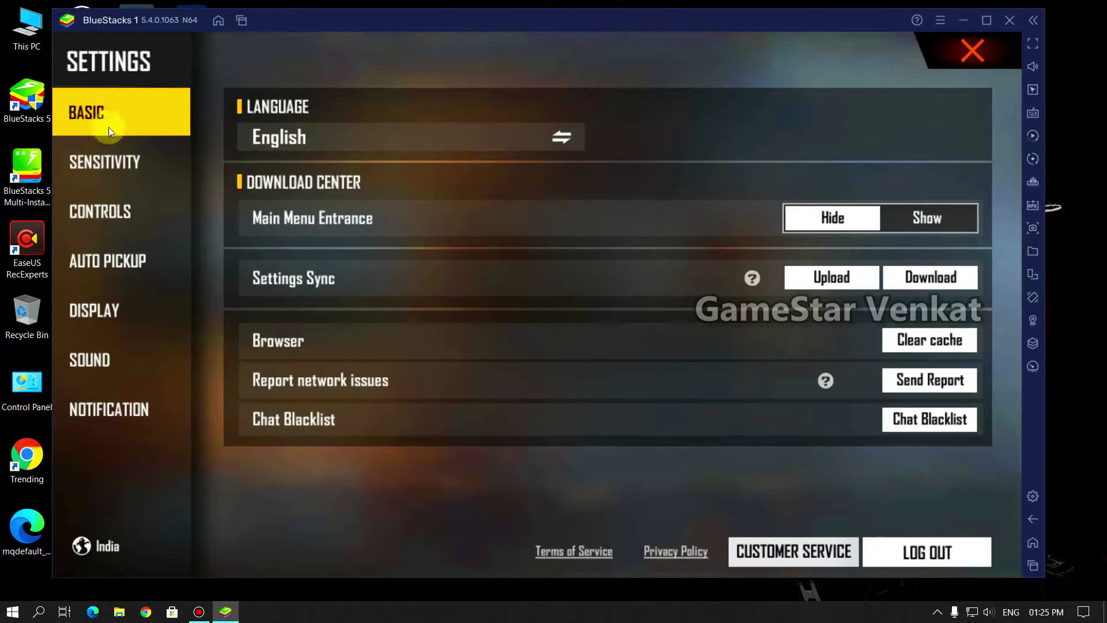
left_click(113, 213)
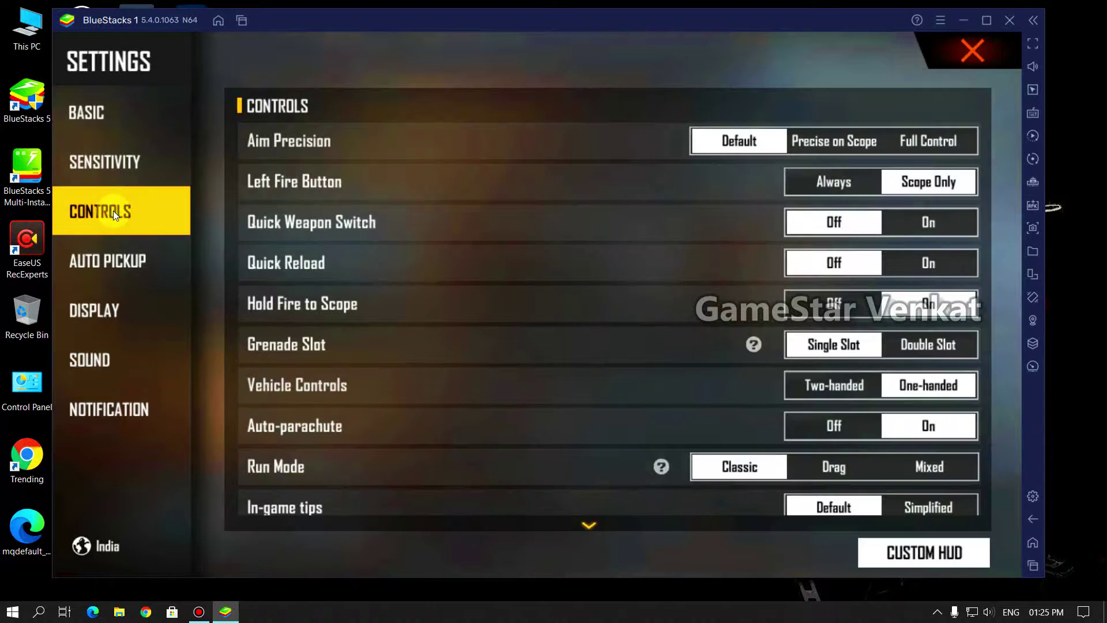
left_click(909, 563)
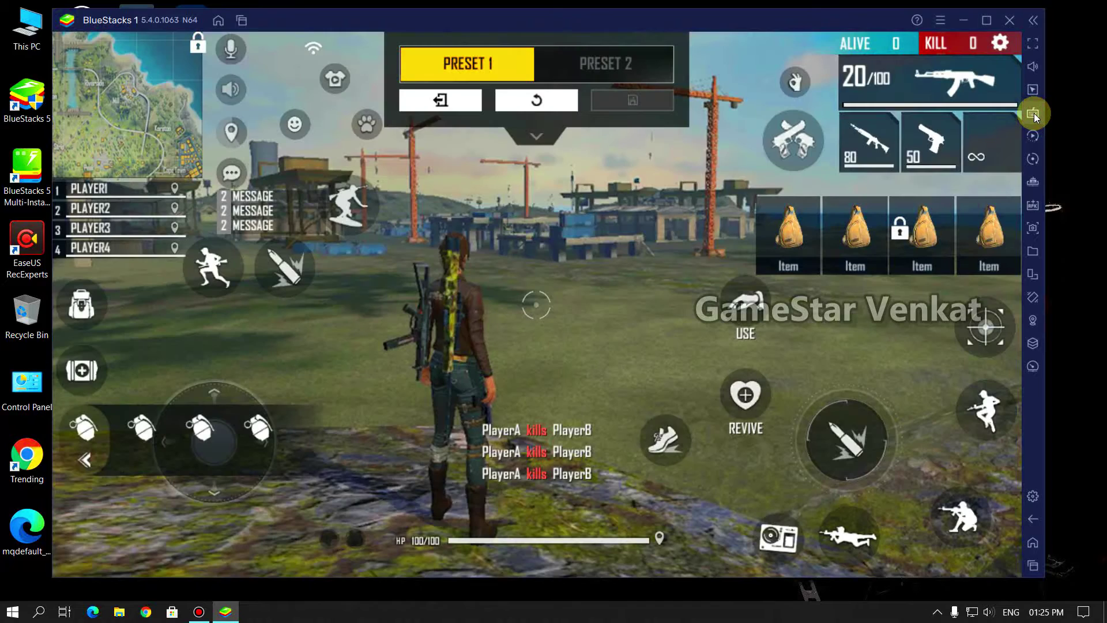
Open BlueStacks's advanced keymapping Controls editor from the Game controls sidebar icon
left_click(1033, 112)
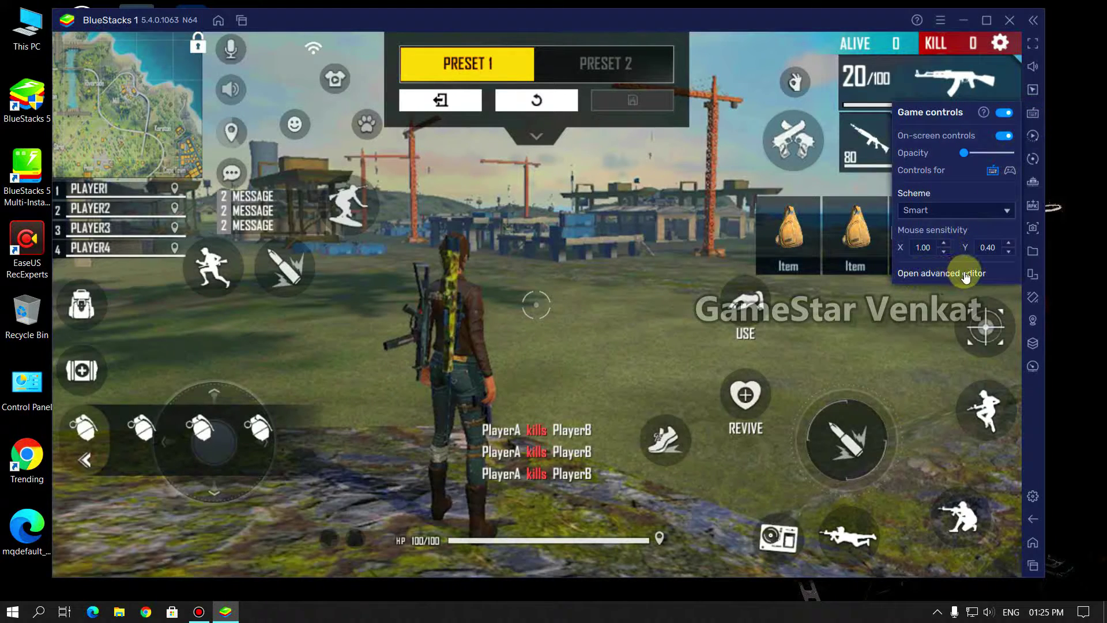
left_click(943, 274)
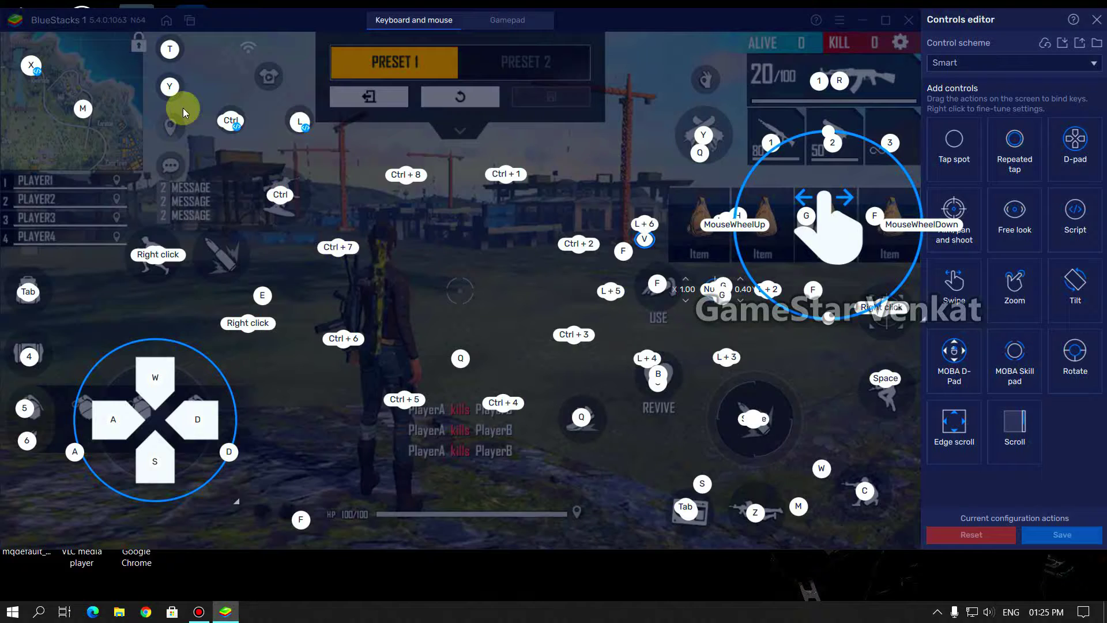
Show the Control scheme dropdown with Smart, Standard and Custom, leaving Smart selected
mouse_move(234, 476)
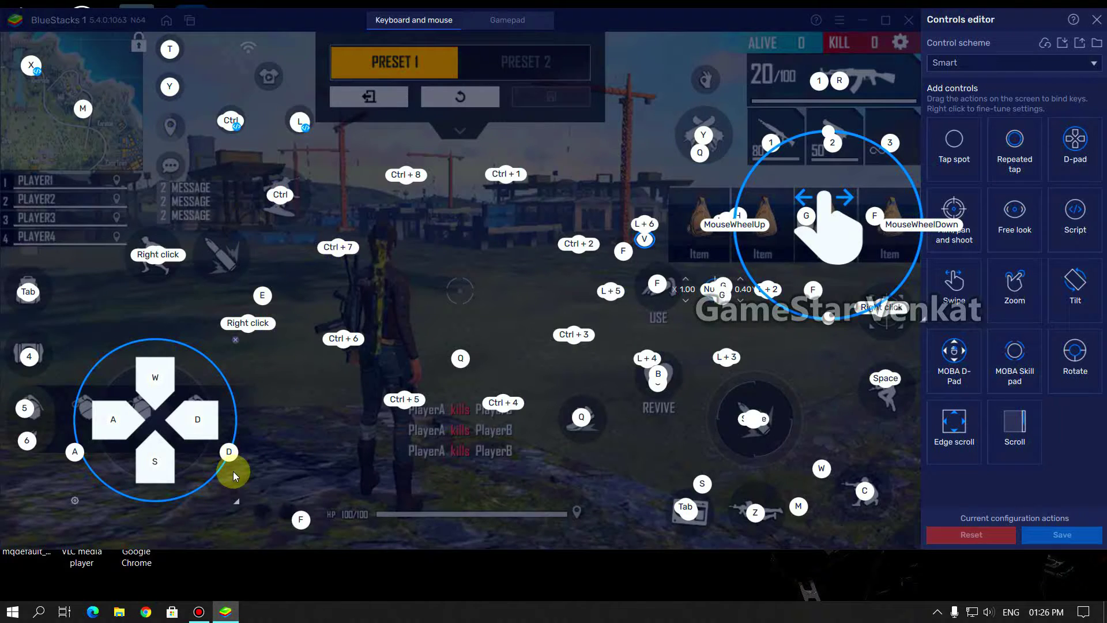
left_click(962, 65)
left_click(962, 65)
left_click(962, 64)
left_click(962, 64)
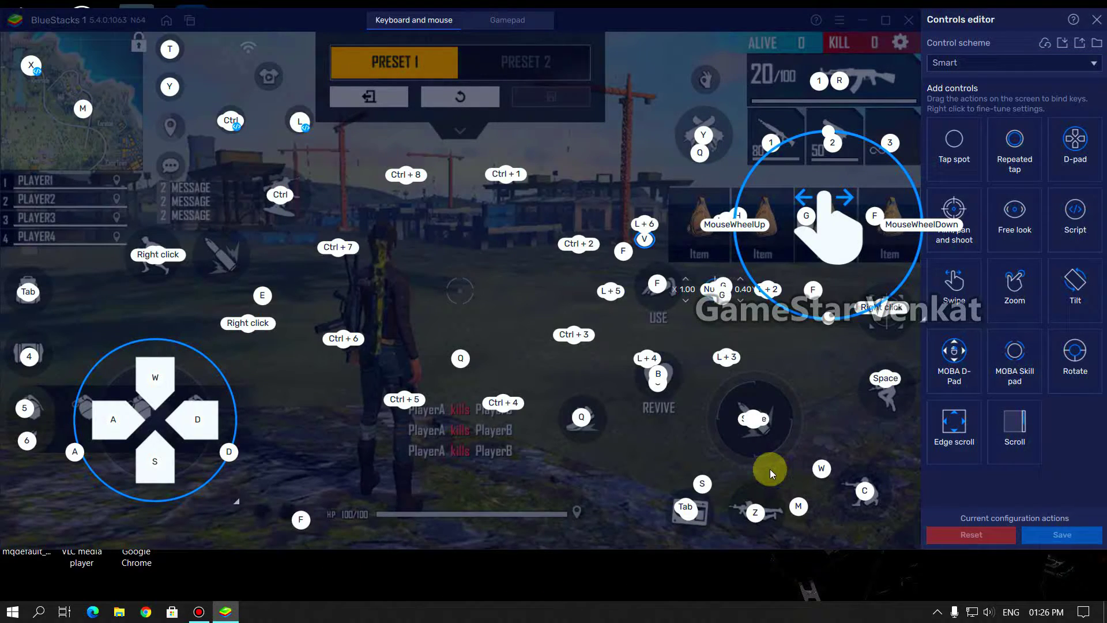
left_click(971, 64)
Switch to the Standard control scheme and bind the grenade control to 4
left_click(983, 98)
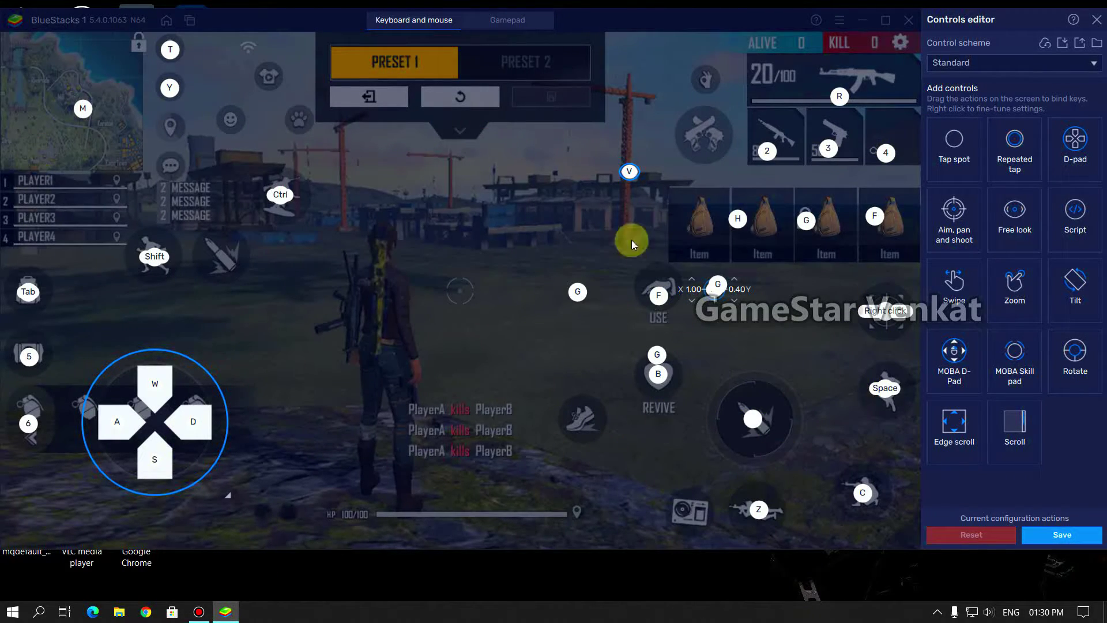
mouse_move(835, 102)
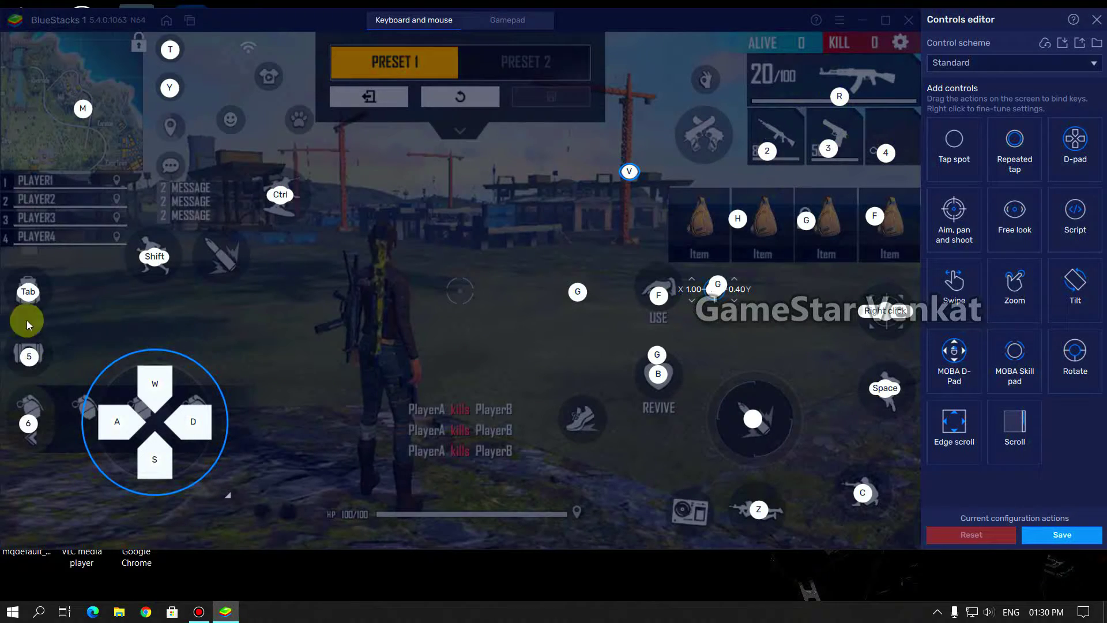
left_click(25, 424)
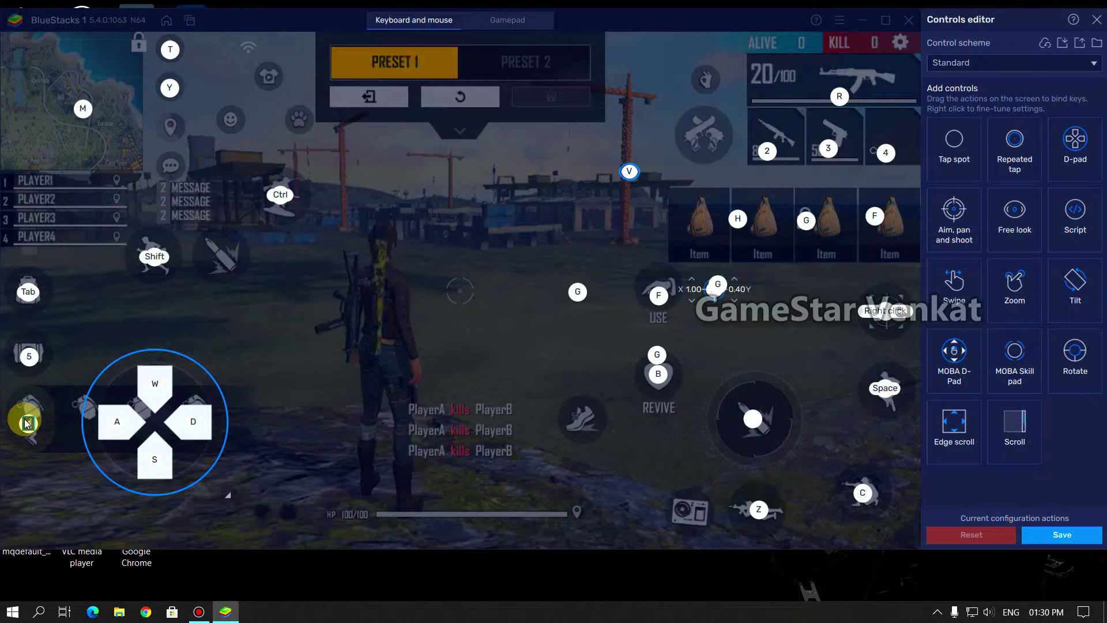
key("4")
Add a tap spot on weapon slot 1 and set the weapon slot keys to 1 and 2
left_click(609, 451)
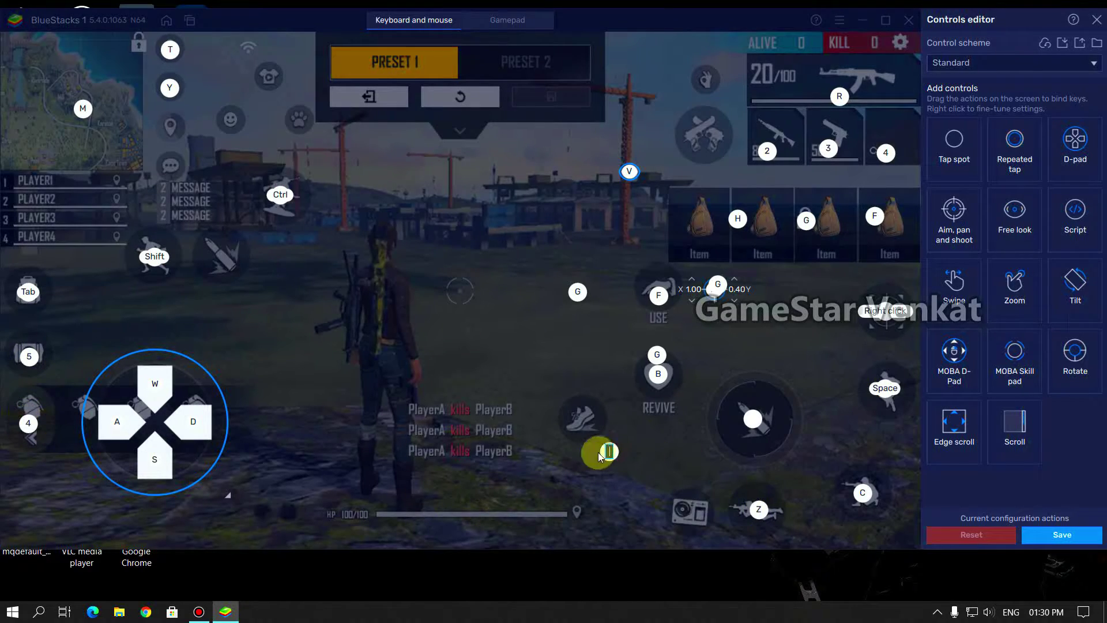
left_click(619, 443)
left_click_drag(619, 444, 770, 151)
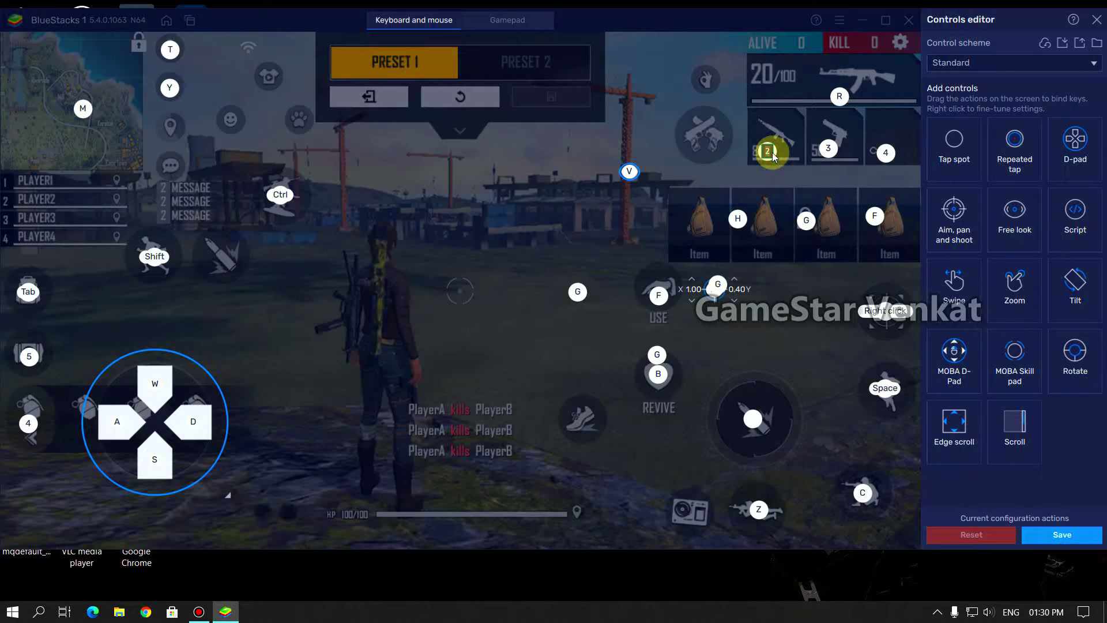
left_click(825, 151)
key("2")
left_click(885, 154)
Rebind the item-slot keys F, G and H to E, T and Y
left_click(874, 216)
key("e")
left_click(808, 222)
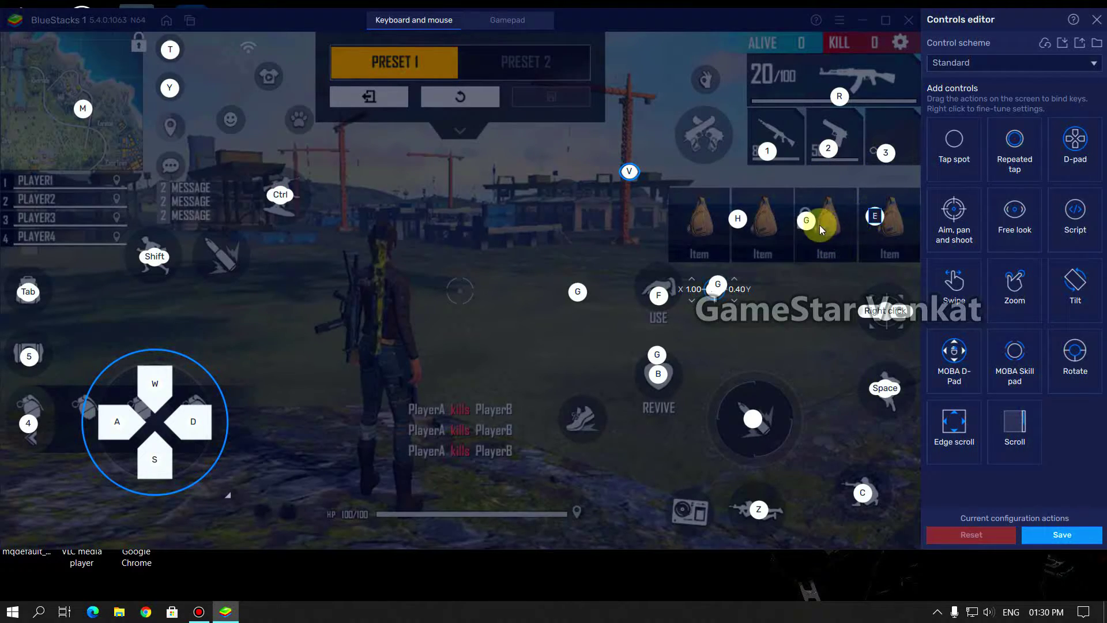
key("t")
left_click(738, 218)
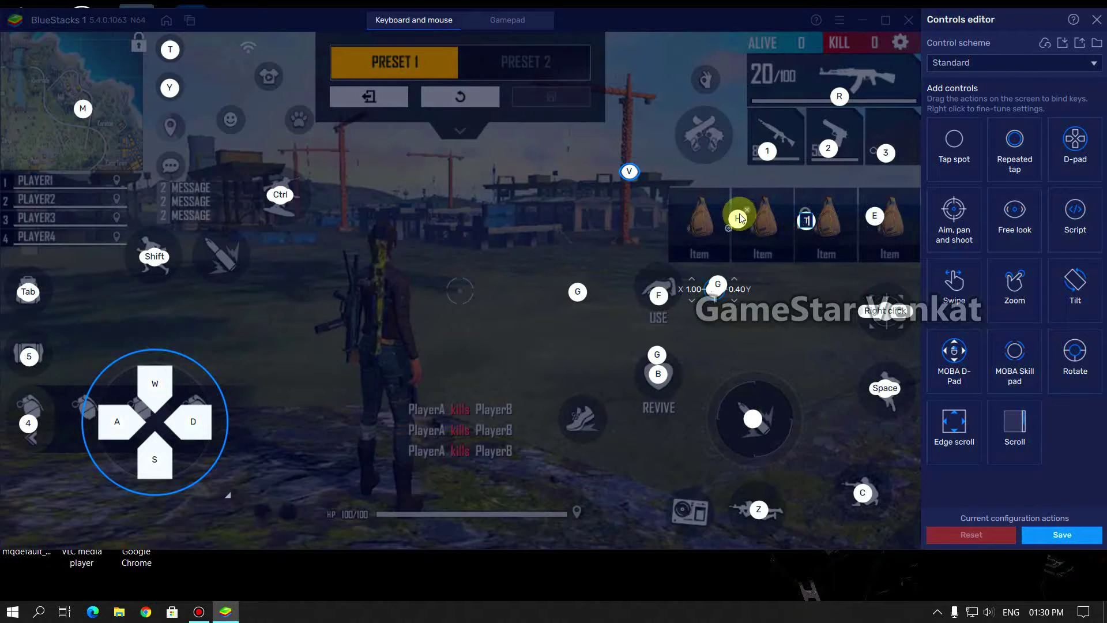
key("y")
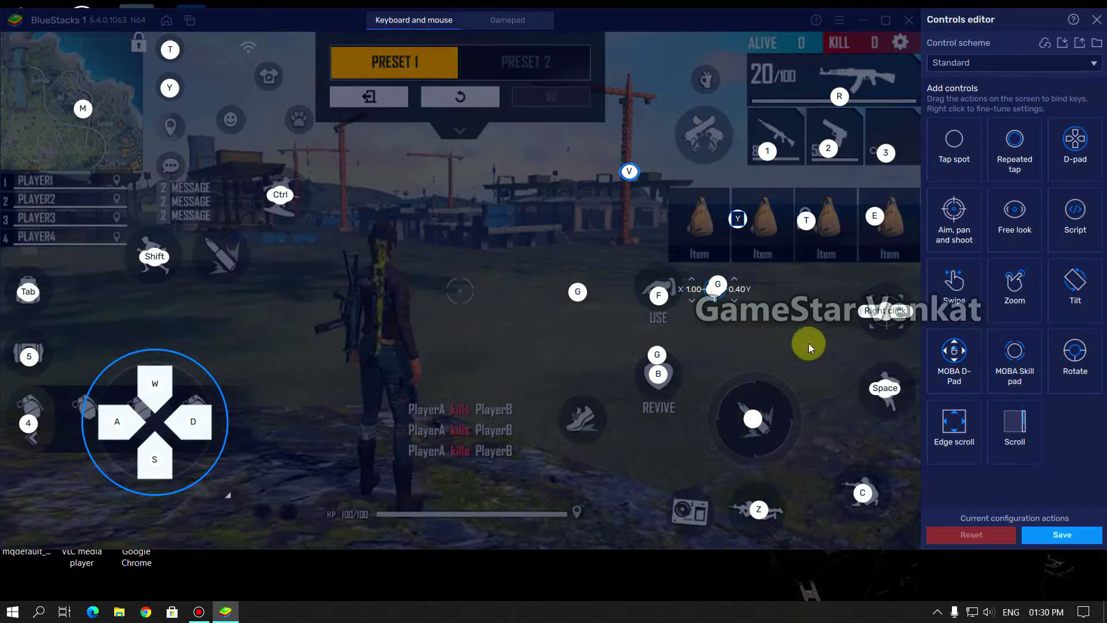
Add a Q tap spot on the camera icon and bind the emote control to 6
left_click(686, 511)
key("q")
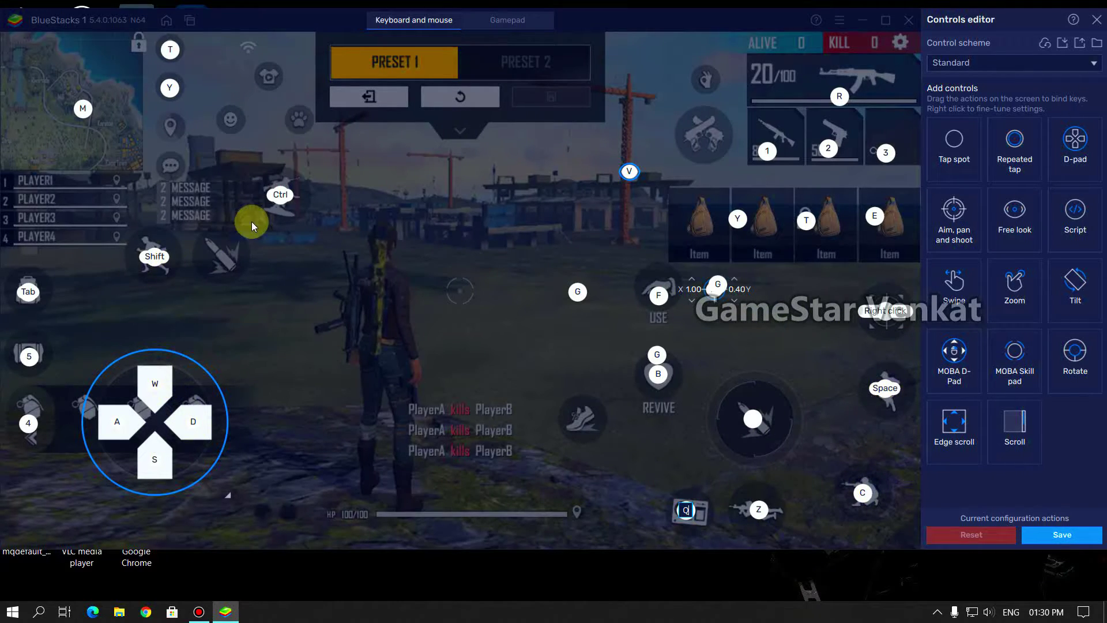
left_click(234, 122)
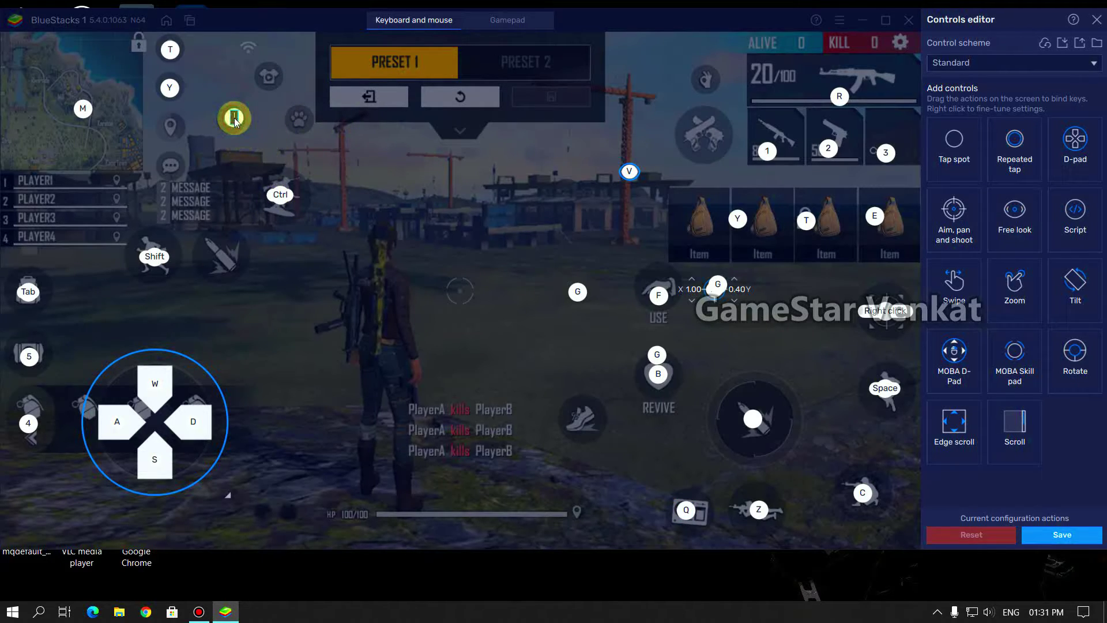
type("6")
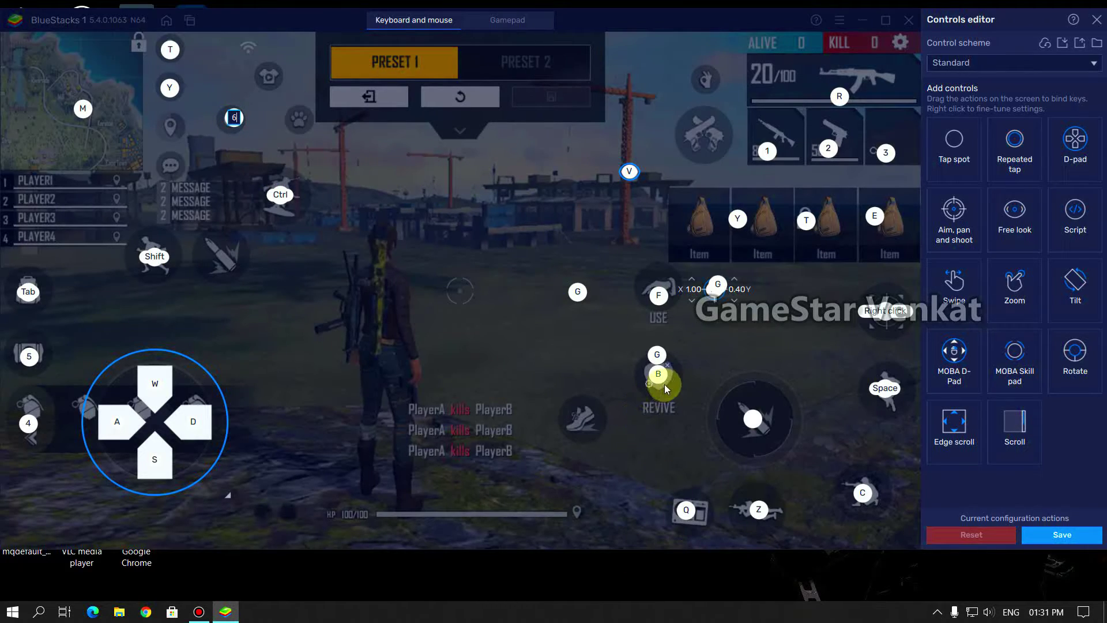
Delete the G tap key and bind the aim-and-shoot control to Ctrl
left_click_drag(716, 288, 818, 301)
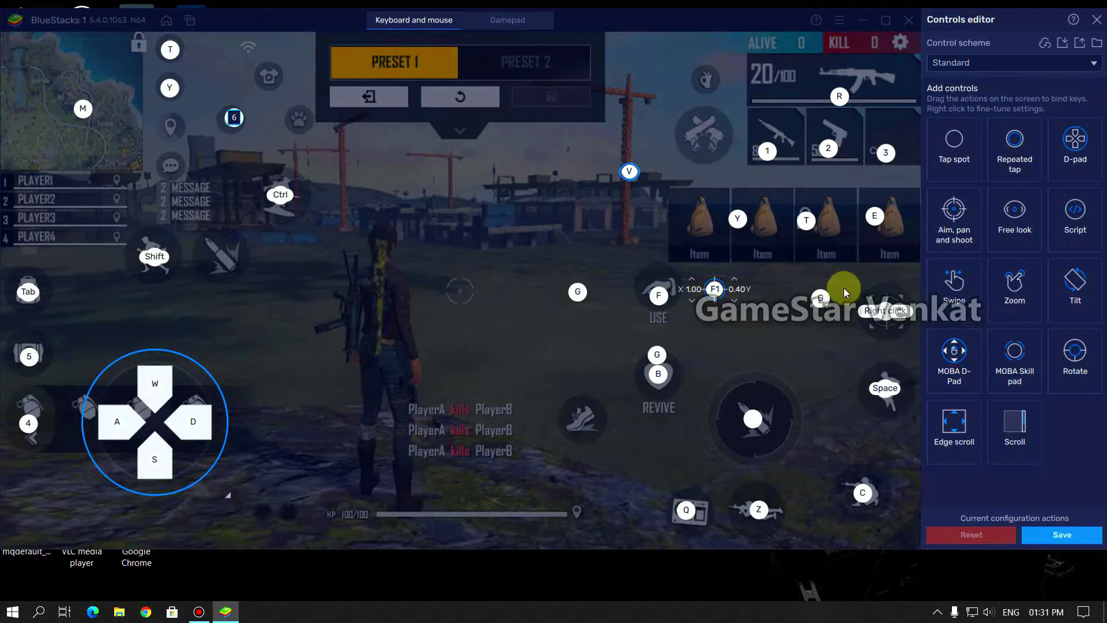
left_click(828, 287)
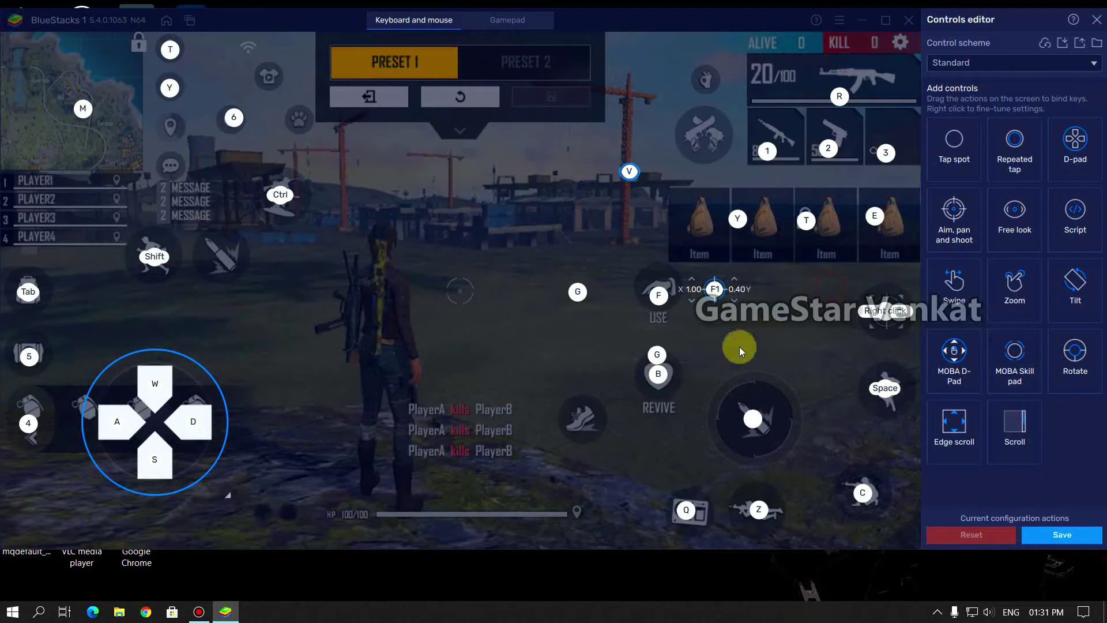
left_click(719, 291)
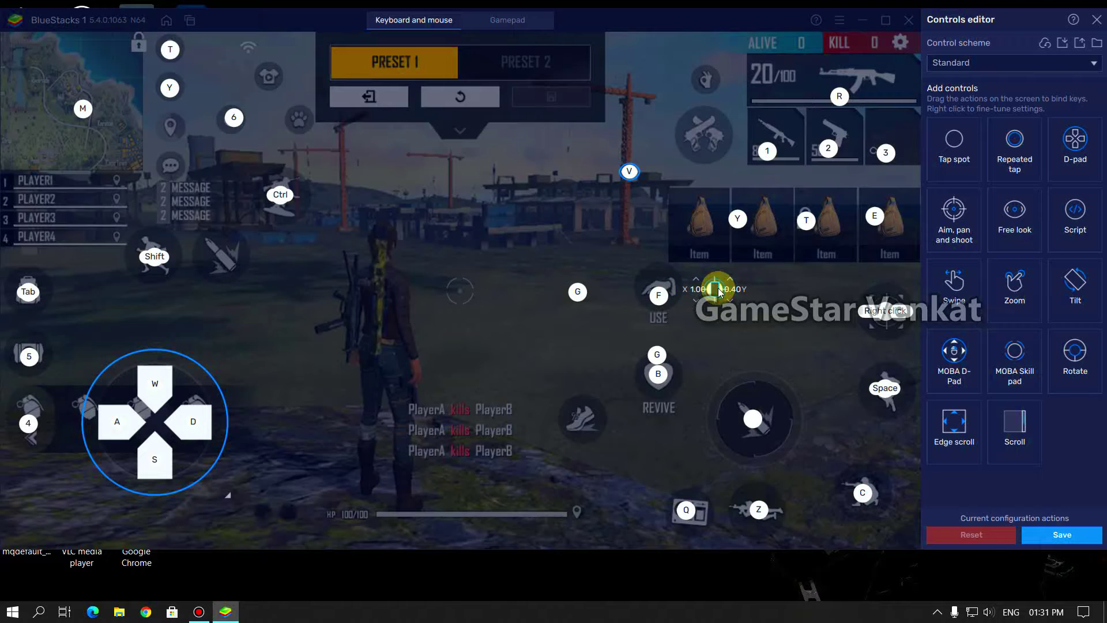
key("ctrl")
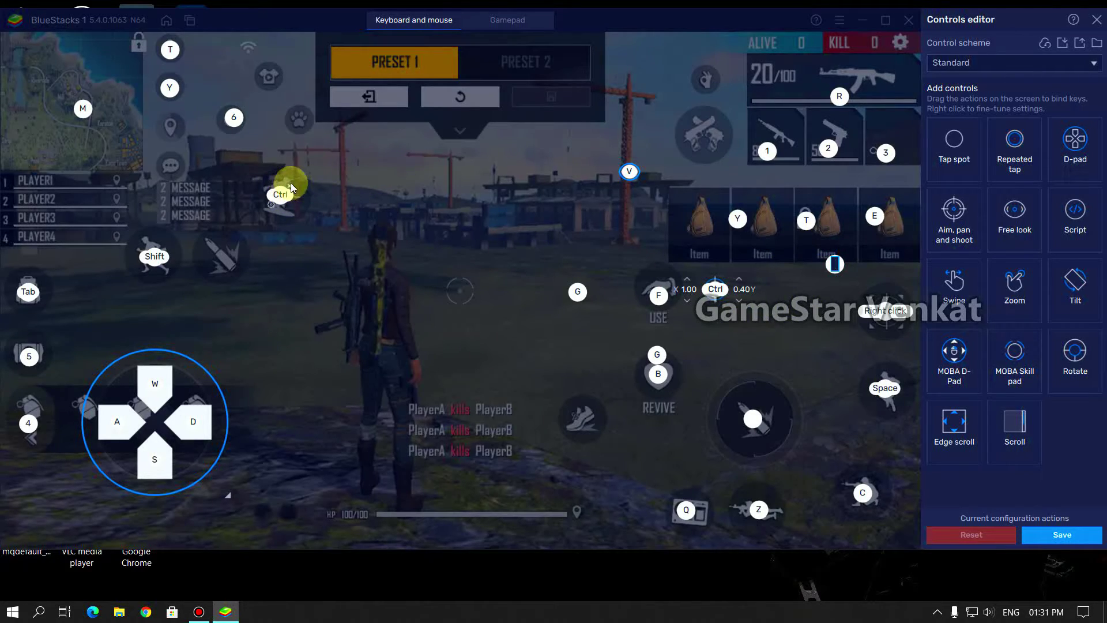
Remove the old Ctrl and T tap keys and save the keymap
left_click(292, 187)
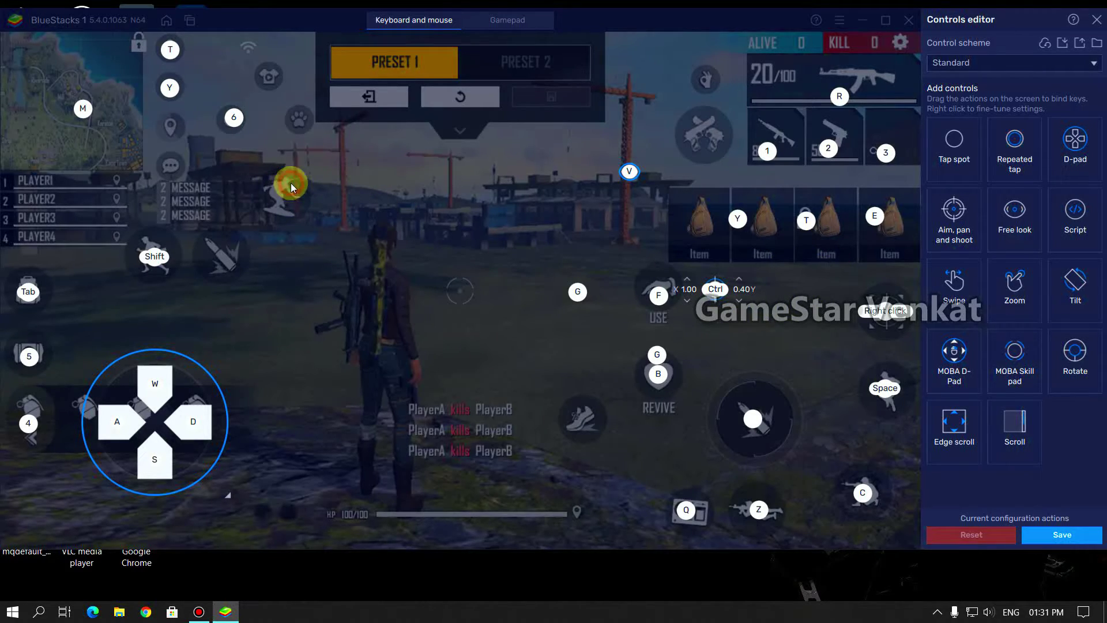
left_click(179, 44)
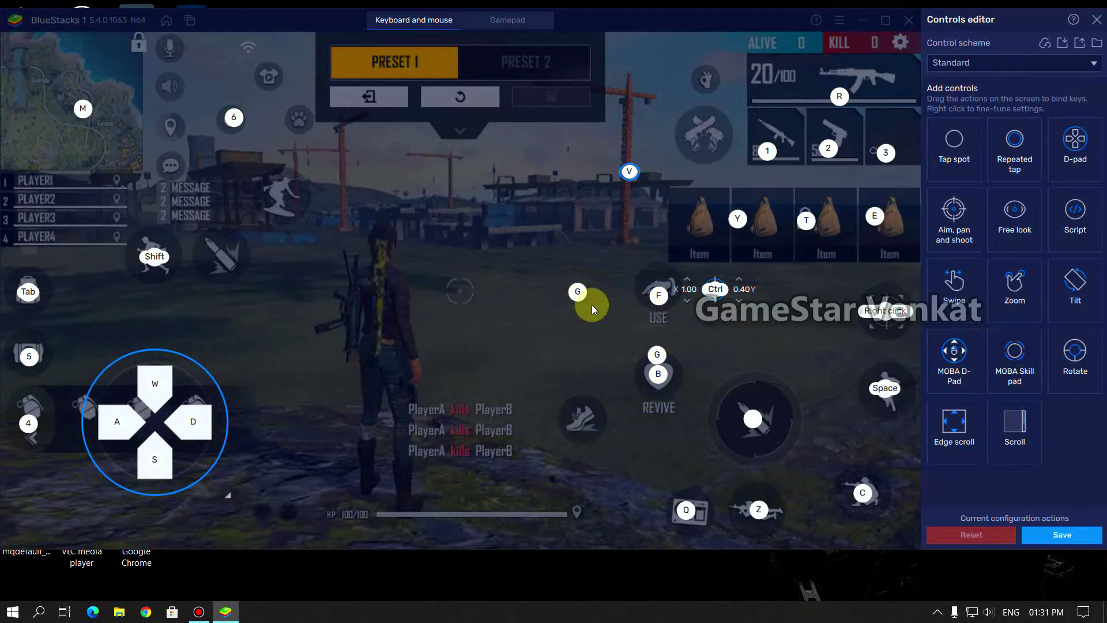
left_click(586, 282)
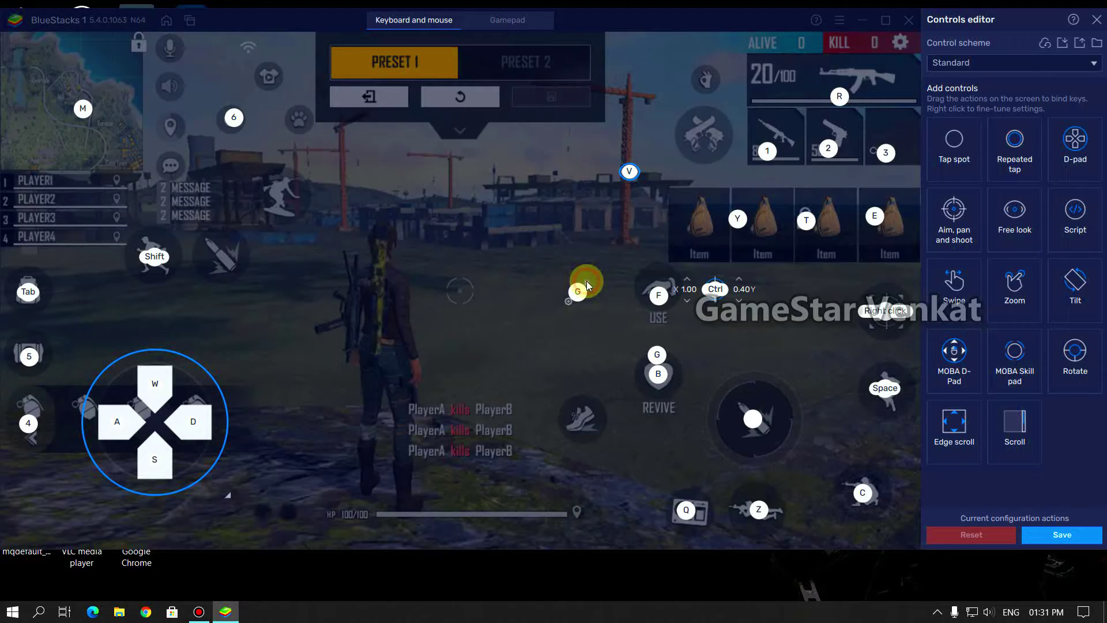
mouse_move(655, 387)
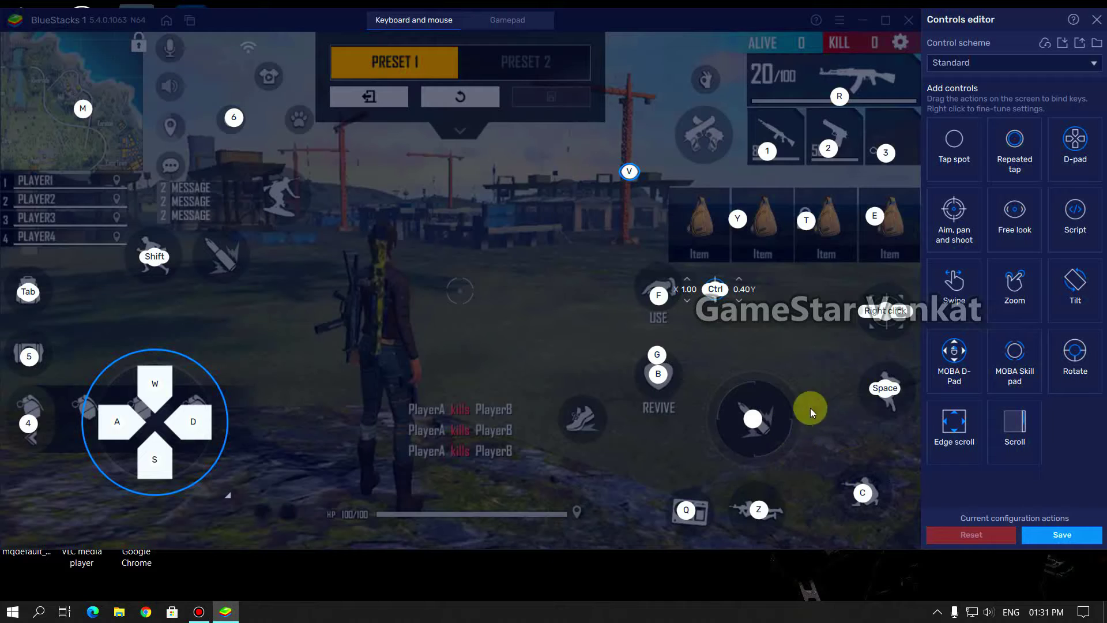
left_click(1058, 531)
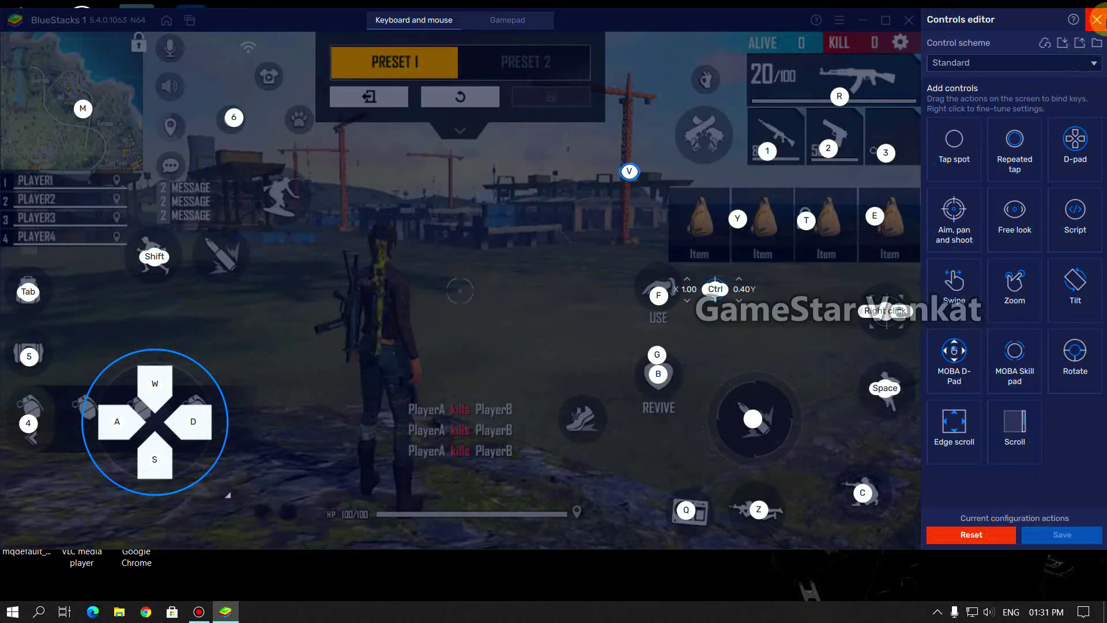
Close the Controls editor, set the HUD joystick to 10% size in the lower-left, save Preset 1
left_click(1097, 20)
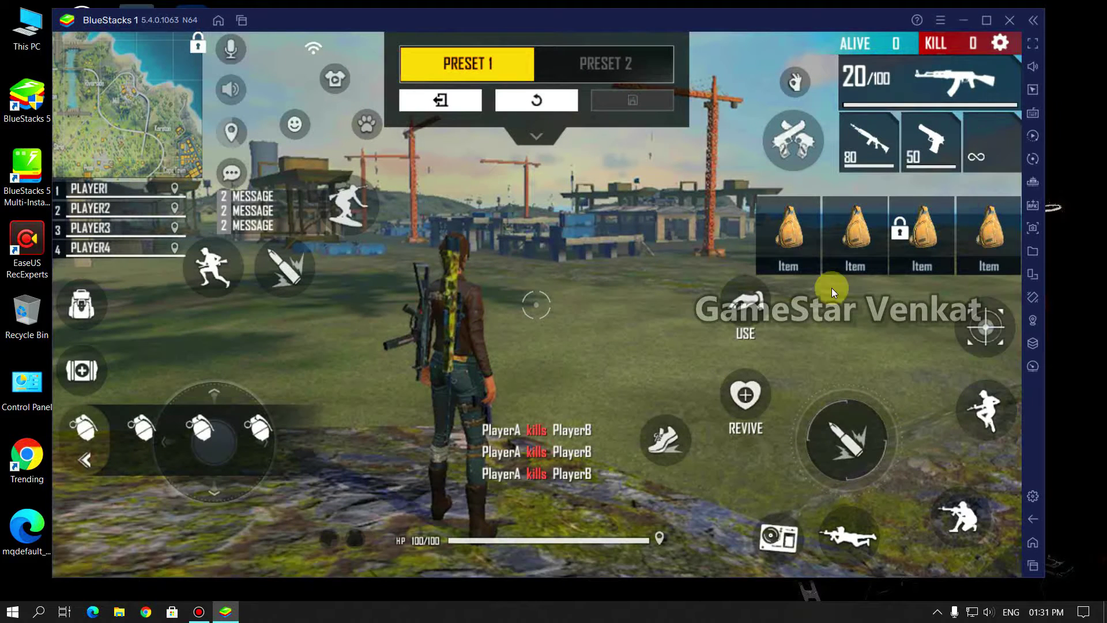
left_click(220, 397)
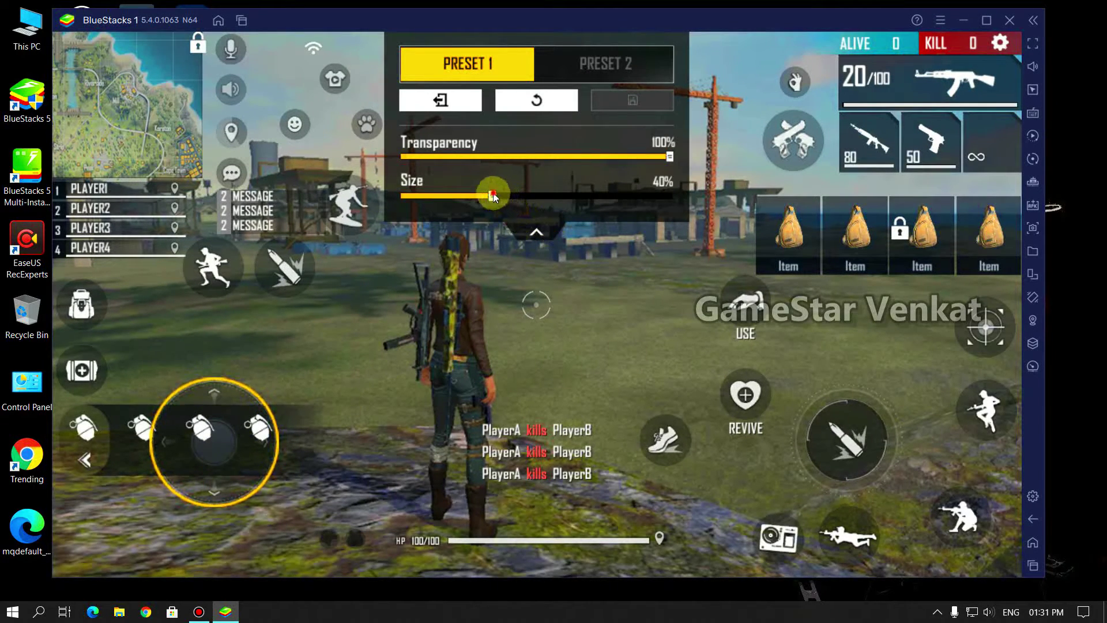
left_click_drag(490, 196, 373, 207)
left_click_drag(231, 452, 130, 536)
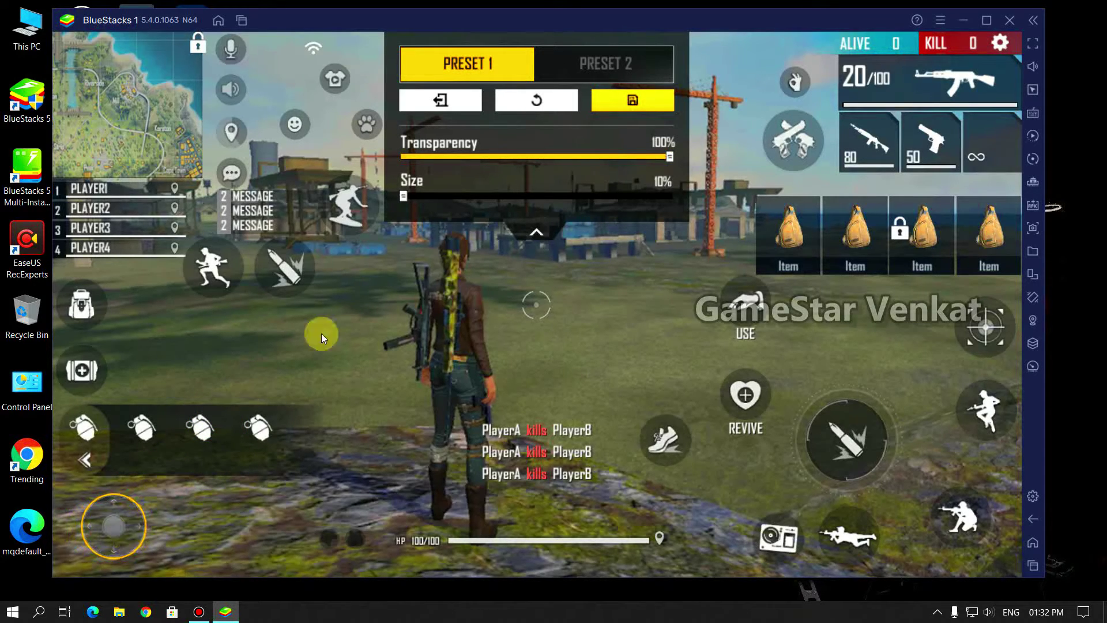
left_click(633, 98)
left_click(946, 561)
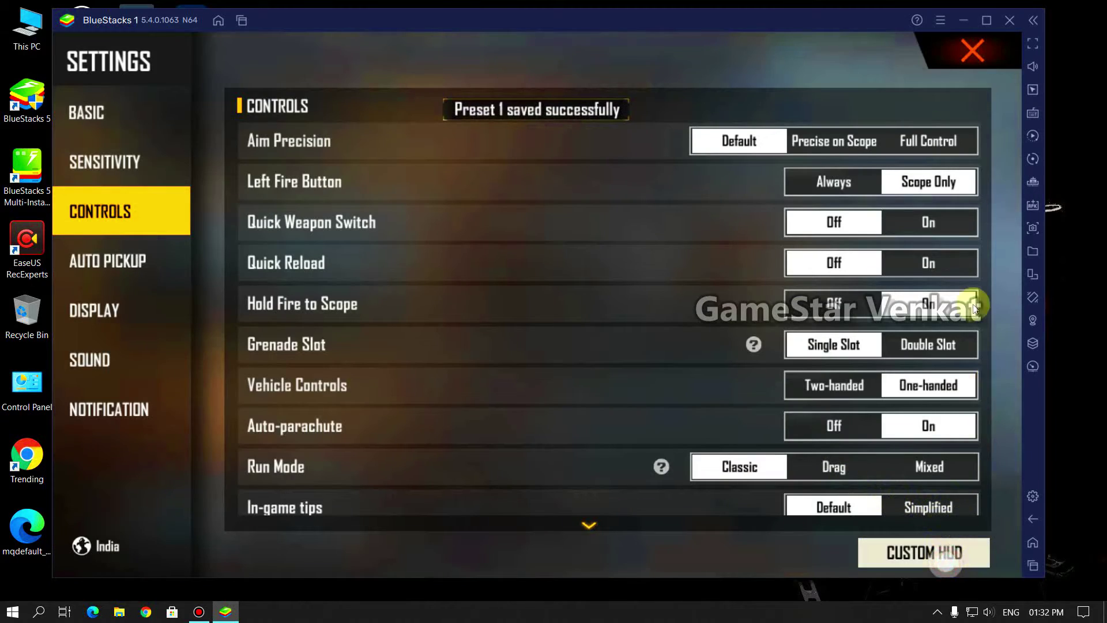
Reopen the advanced Controls editor and check the control scheme list
left_click(1032, 113)
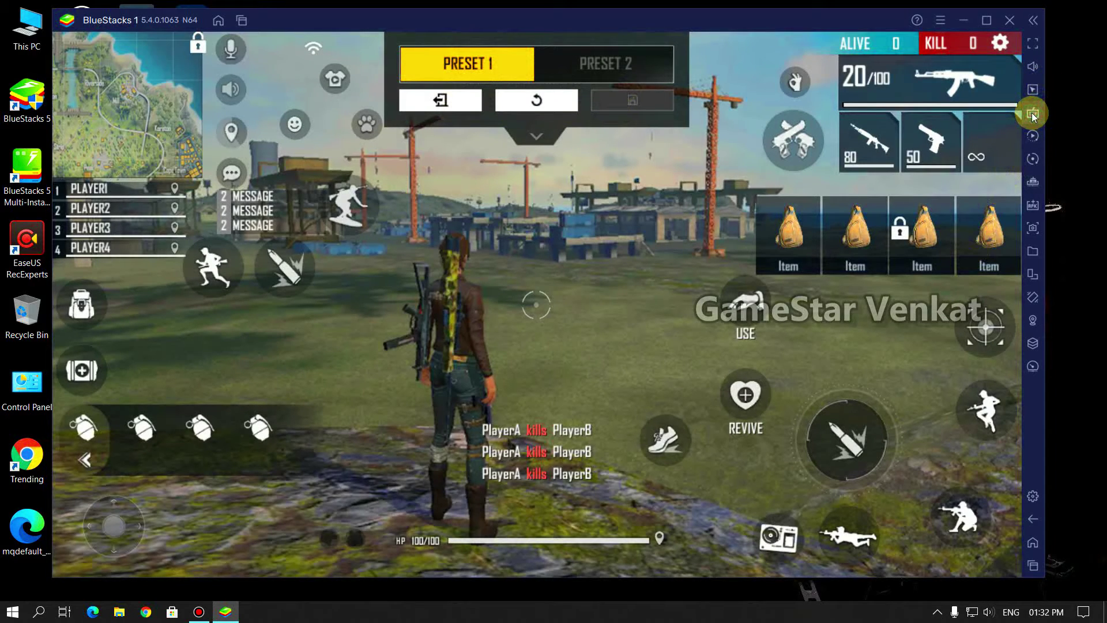
left_click(919, 274)
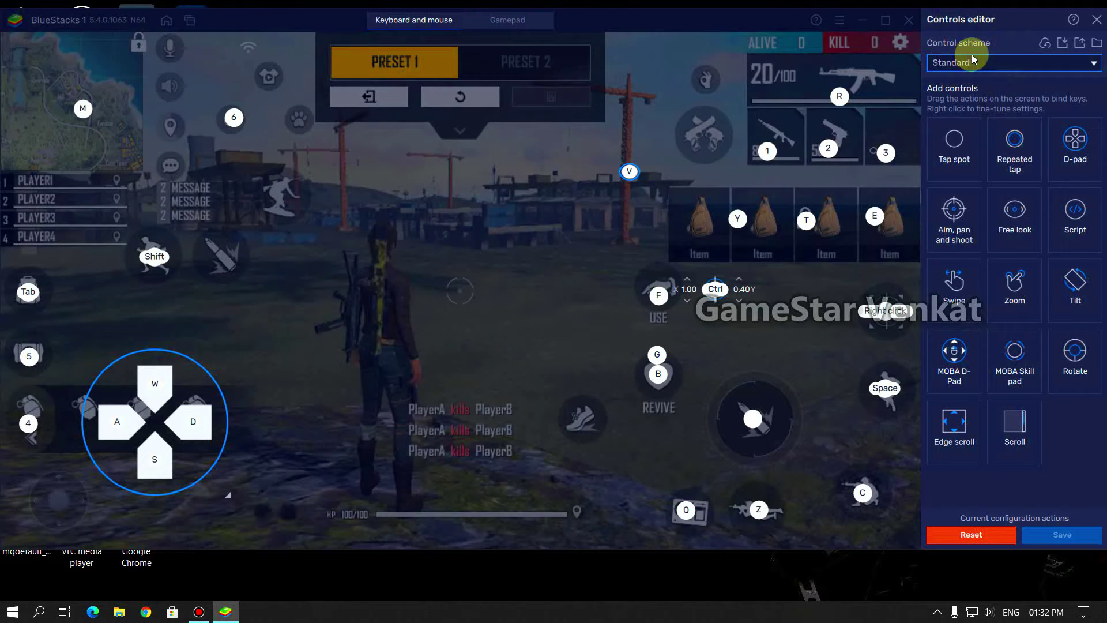
left_click(977, 64)
left_click(977, 64)
Select the WASD D-pad and shrink it to a small circle
left_click(153, 422)
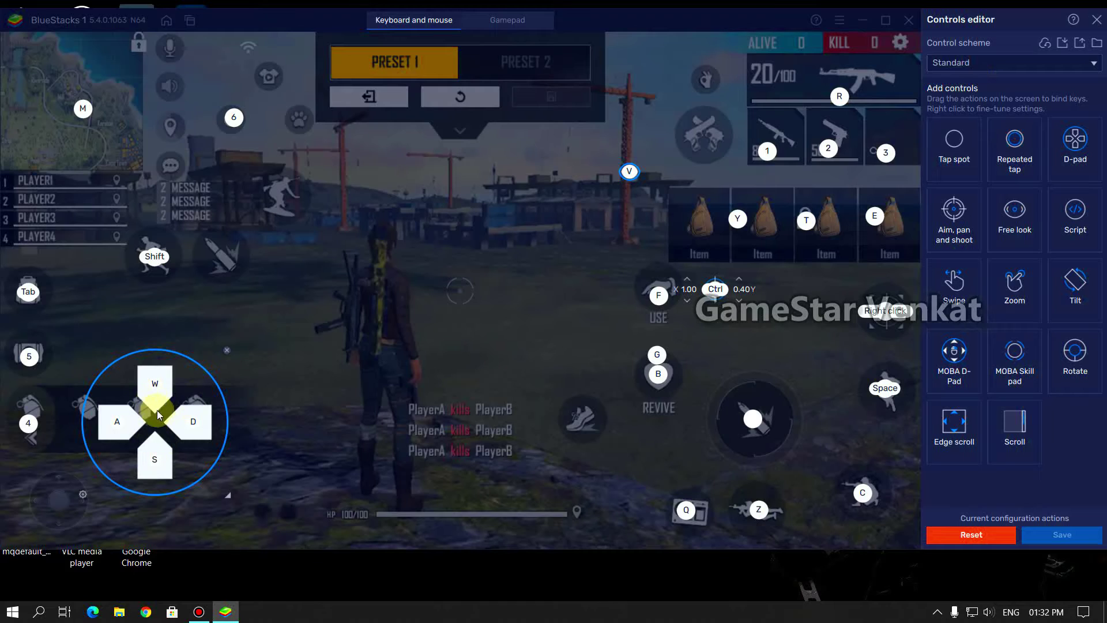
left_click(166, 461)
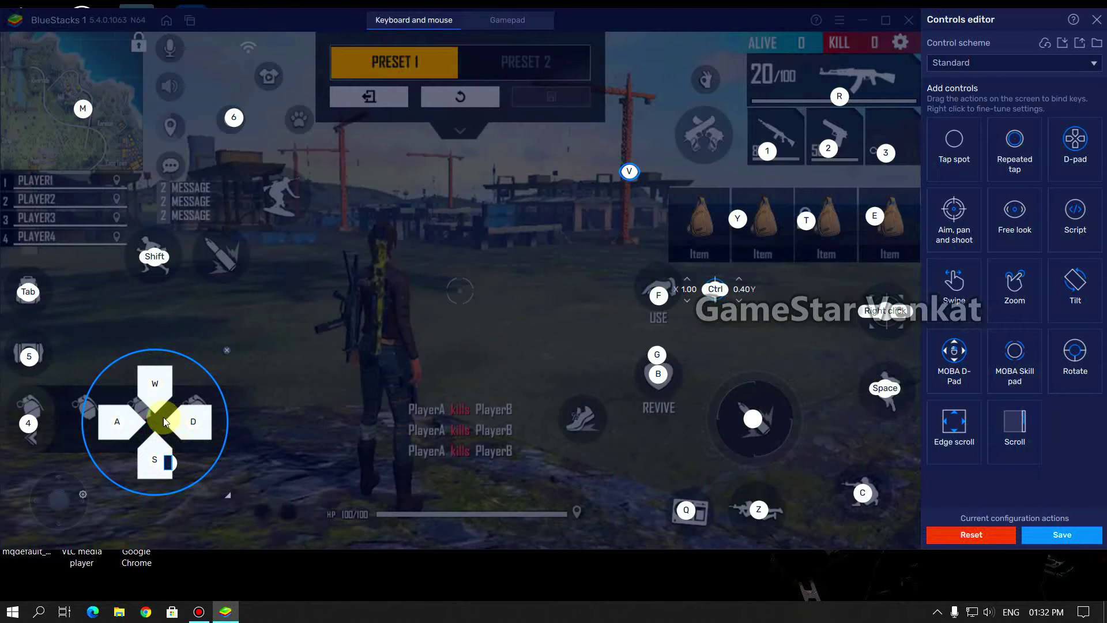
left_click(205, 380)
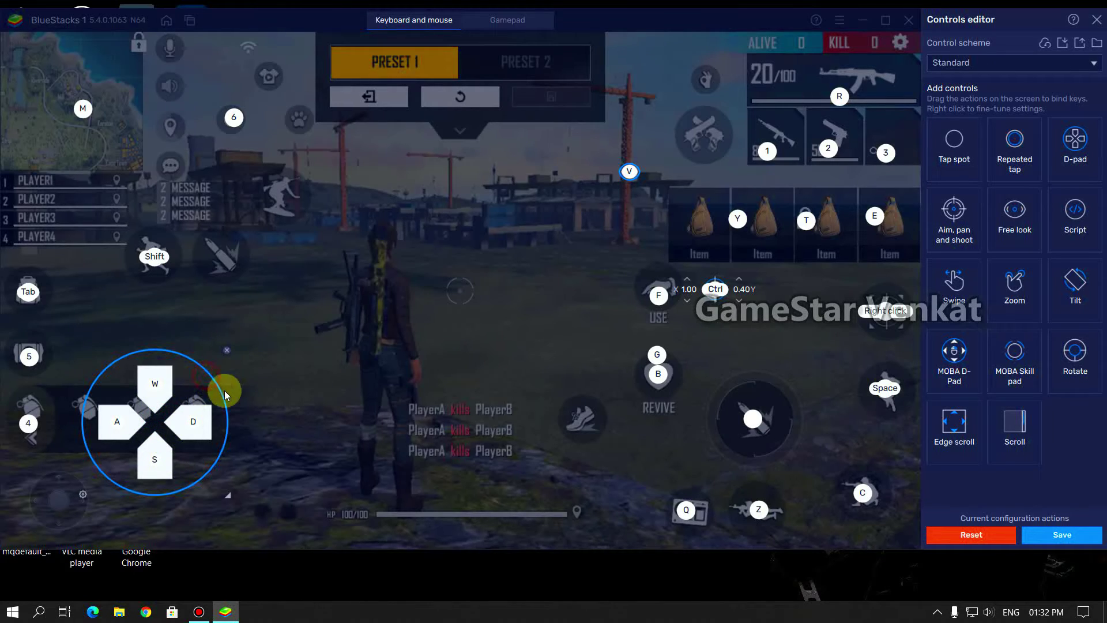
left_click(218, 438)
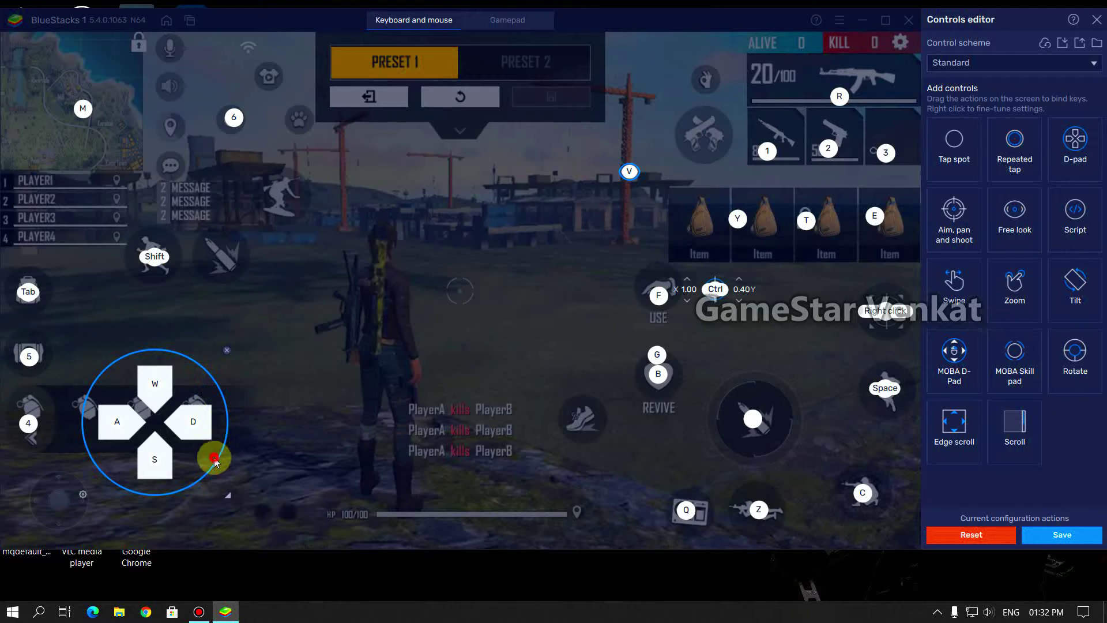
left_click_drag(229, 492, 85, 521)
Move the D-pad to the lower-left corner, save the keymap and close the editor
left_click(56, 499)
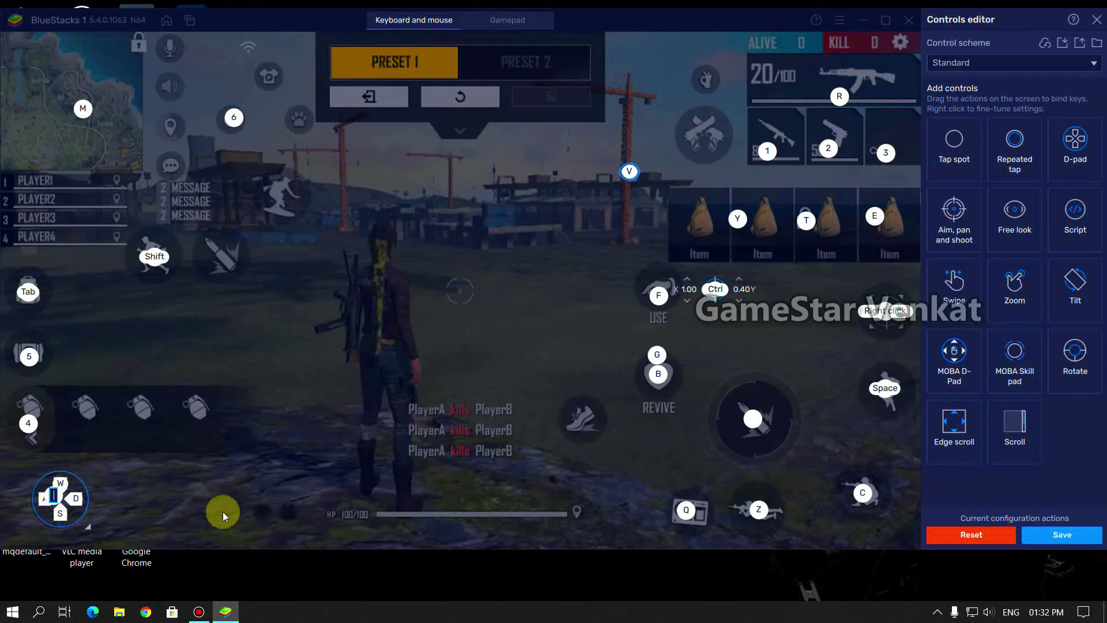
left_click(166, 367)
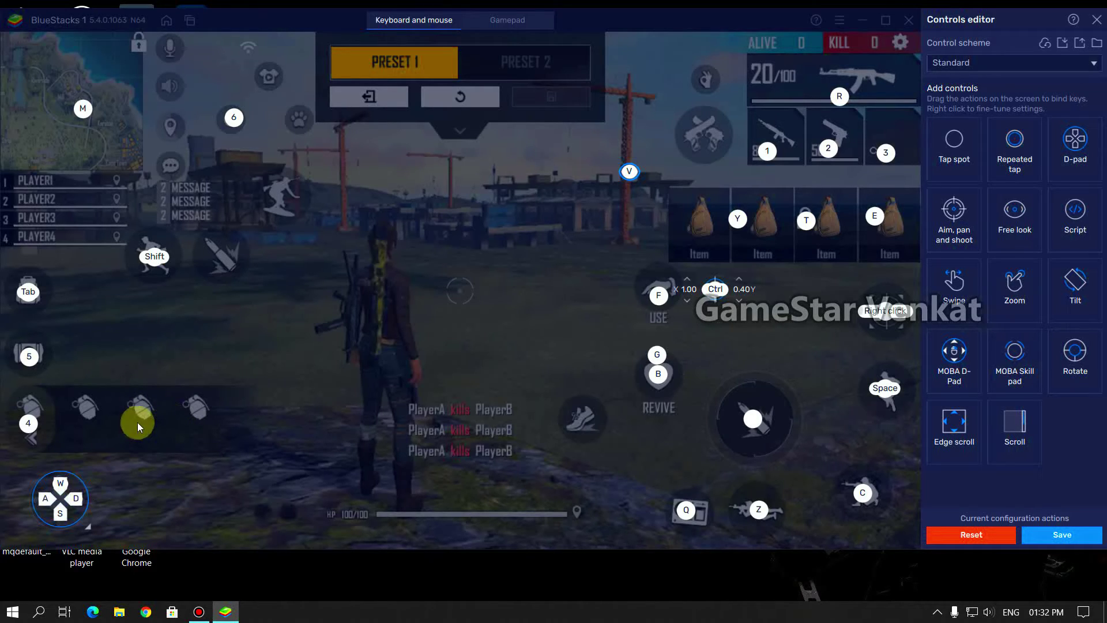
mouse_move(81, 481)
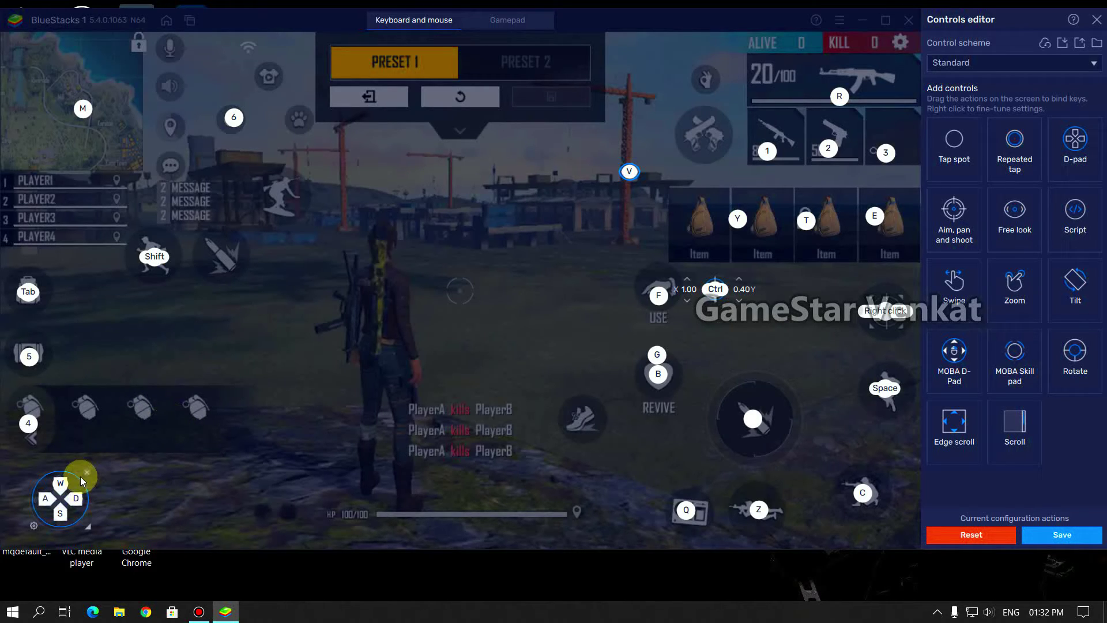
left_click(1064, 538)
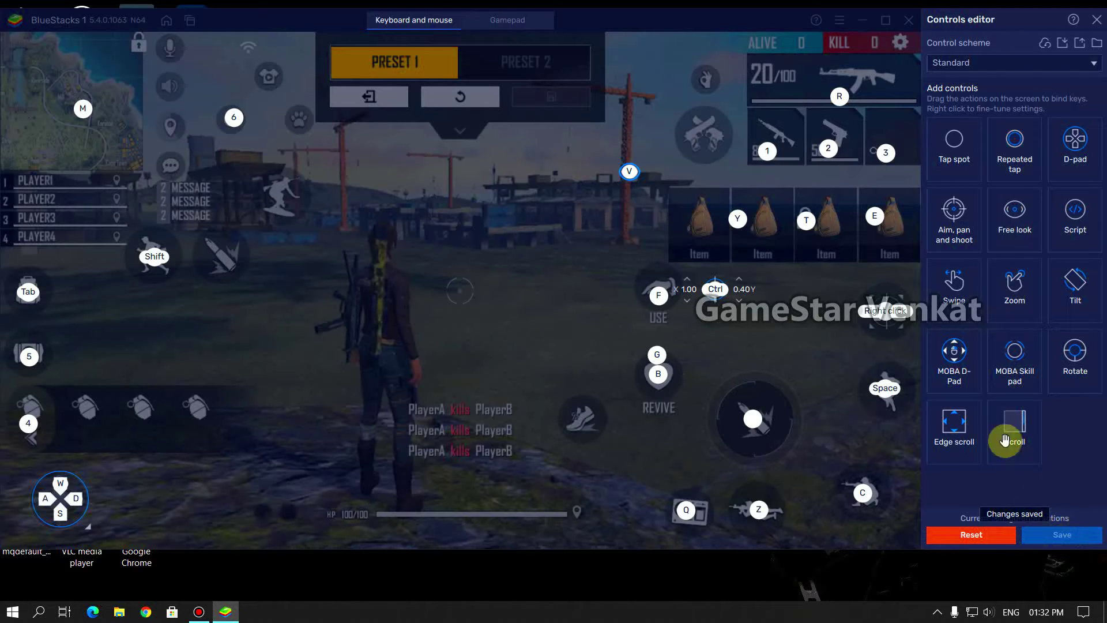
left_click(1096, 19)
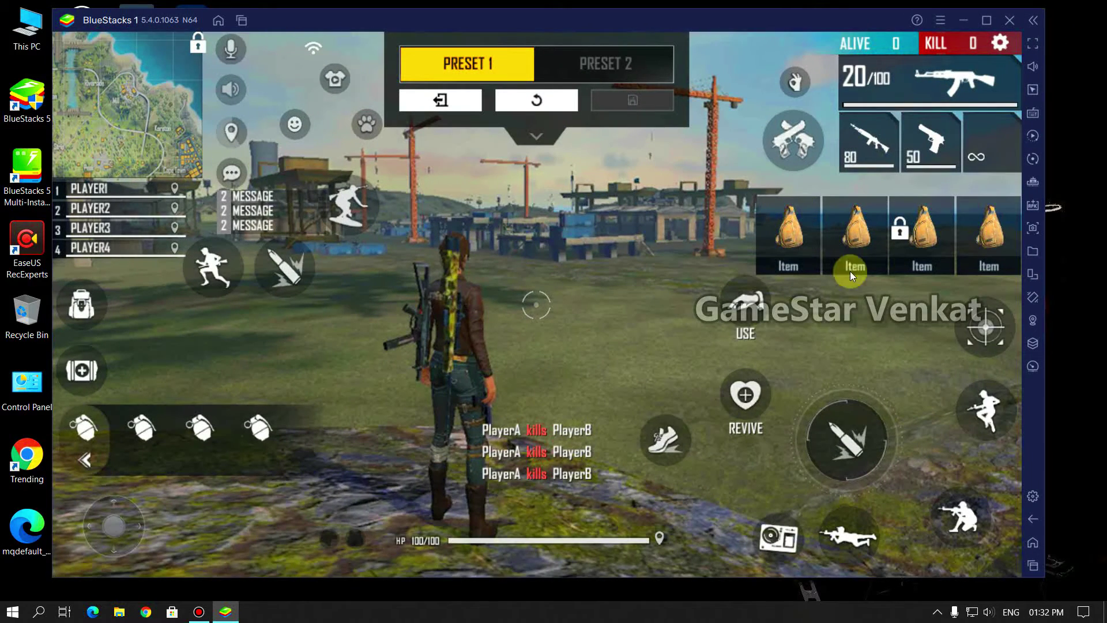
Open Game controls and start editing the Mouse sensitivity X value, currently 1.00
left_click(1033, 114)
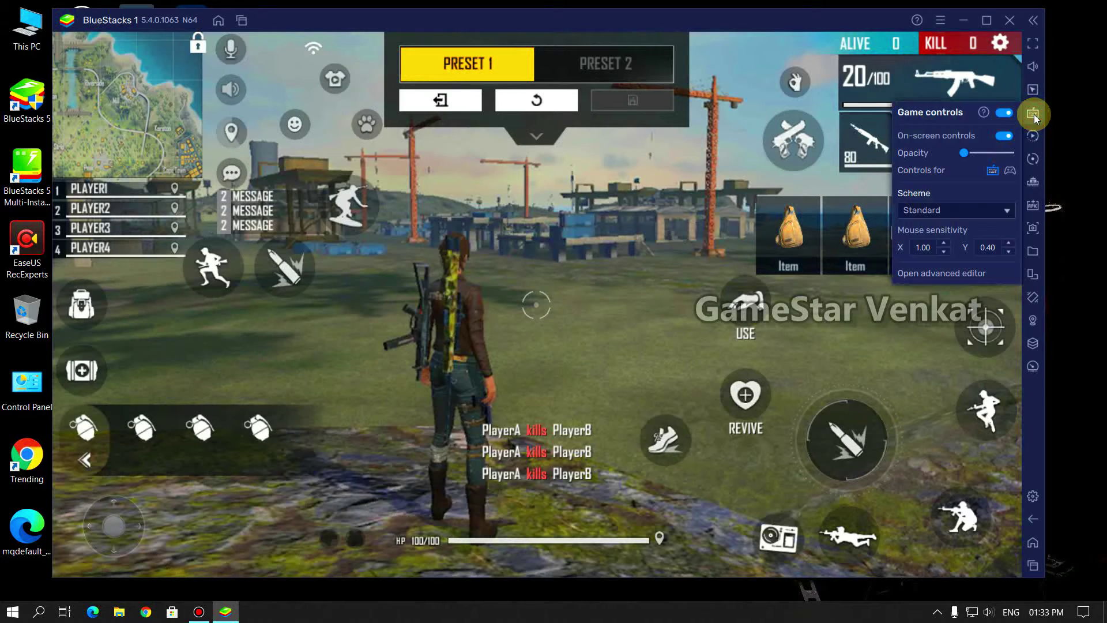
left_click(934, 247)
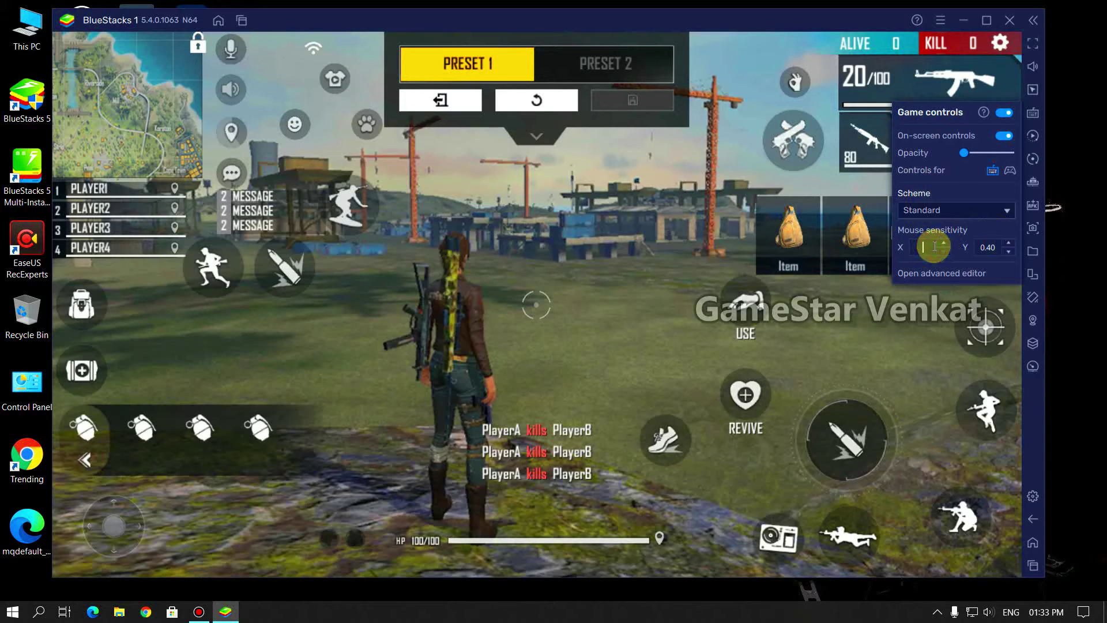